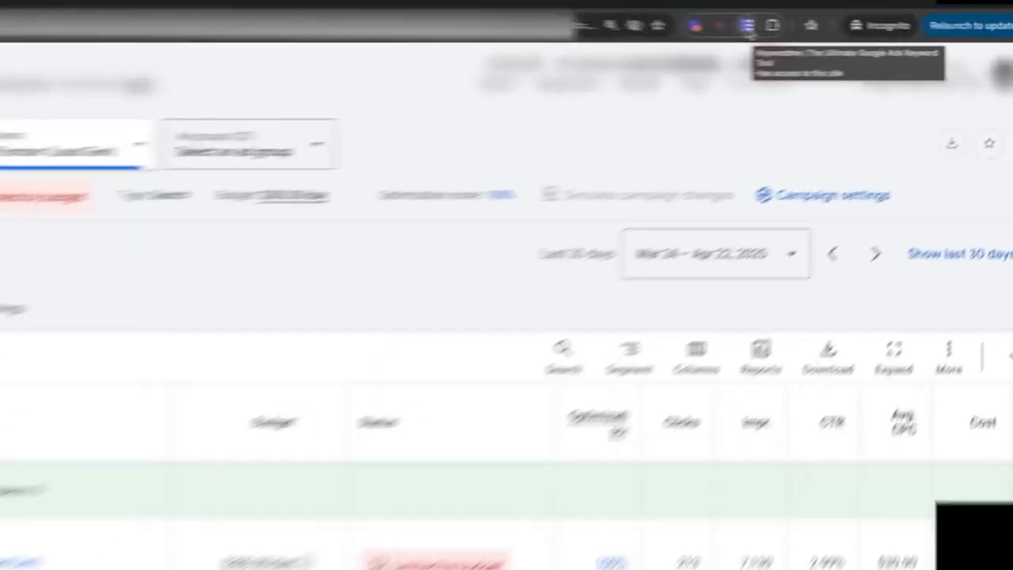
- Enable the Broad, Phrase and Exact match types in the keywordme extension and check its list download dialog without downloading
left_click(883, 28)
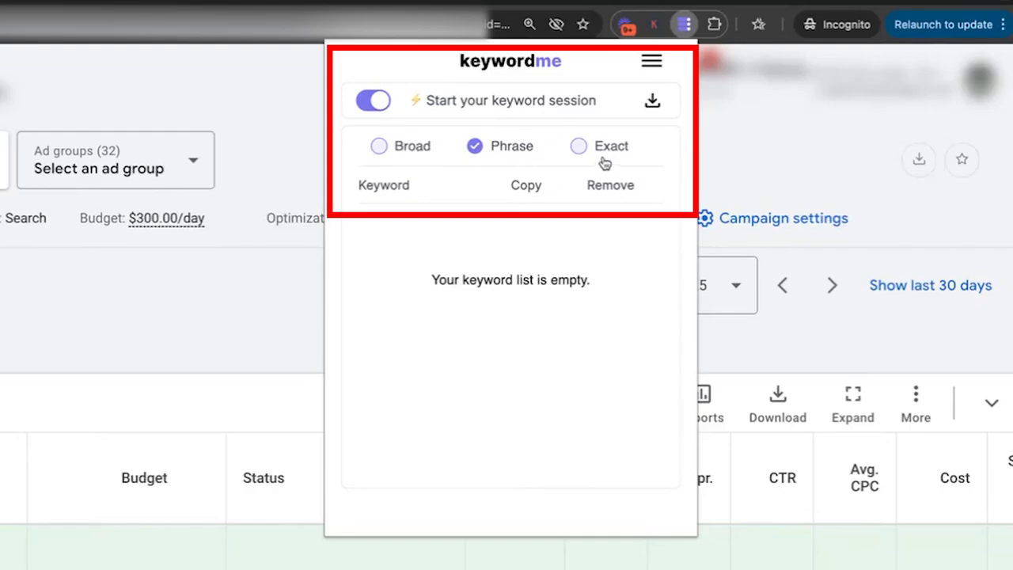
left_click(380, 146)
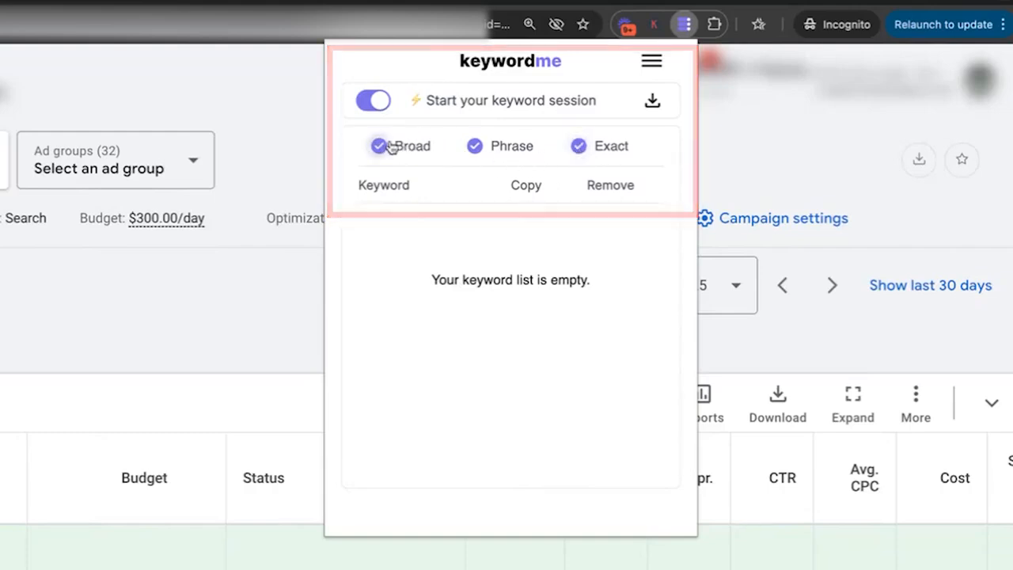
left_click(654, 104)
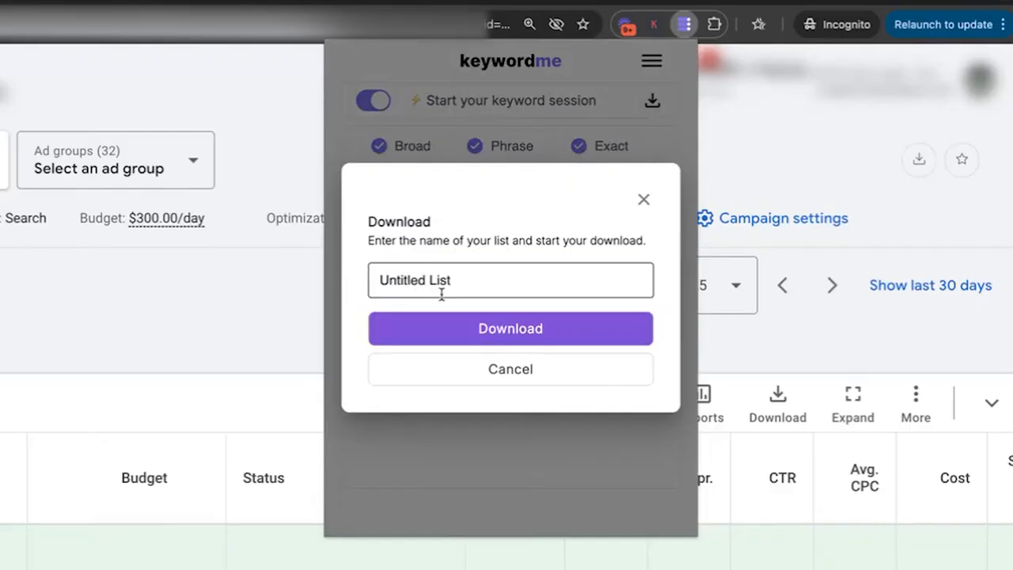
left_click(643, 199)
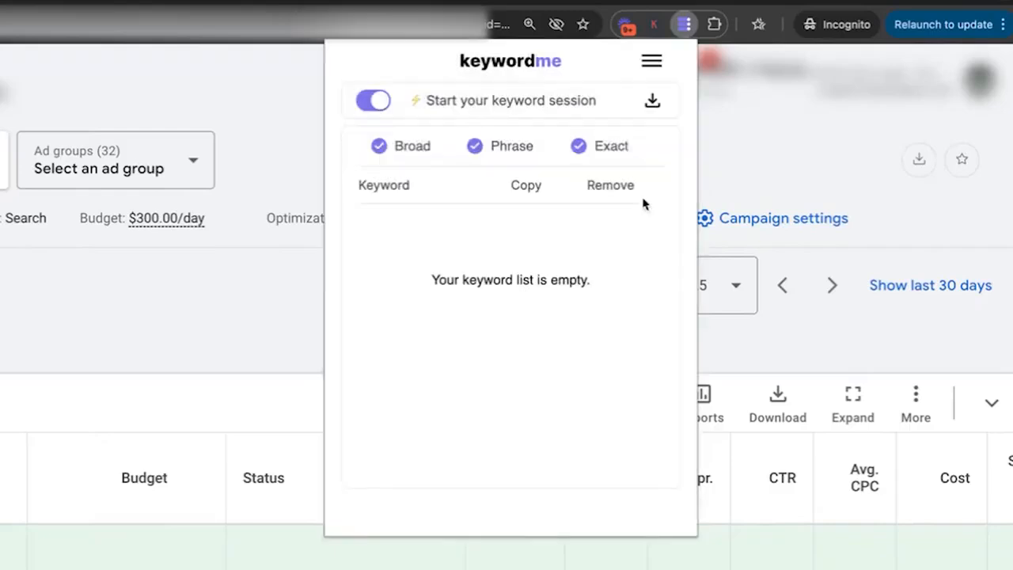
- View the extension's page for pasting keywords, return to the keyword list, and close the extension
left_click(652, 63)
left_click(629, 120)
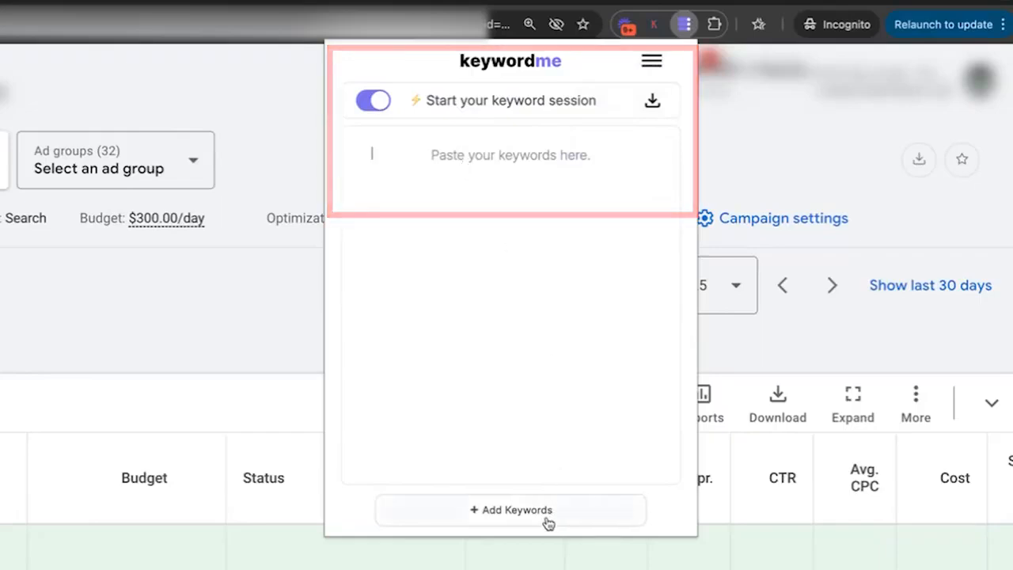
left_click(499, 72)
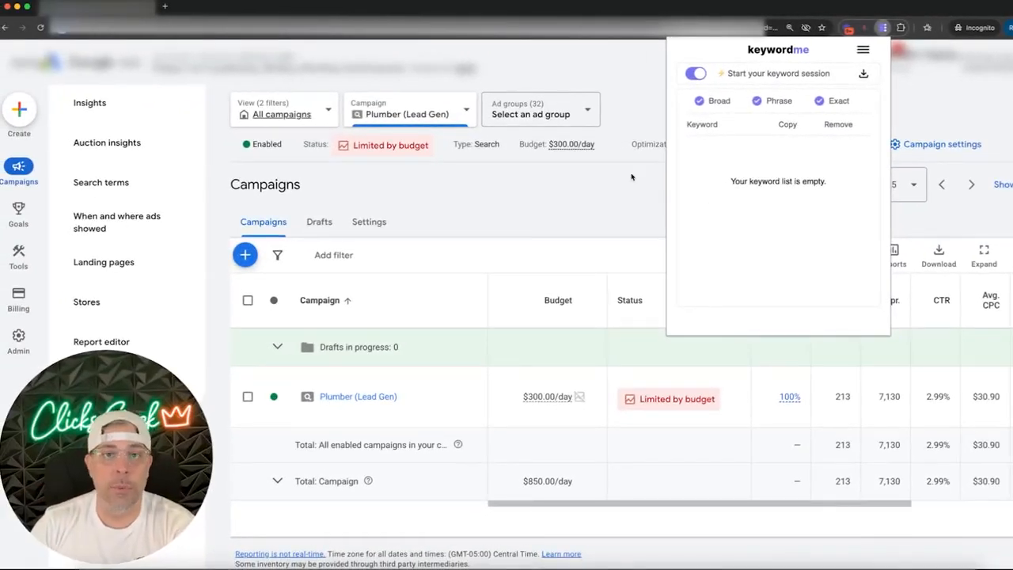
left_click(578, 191)
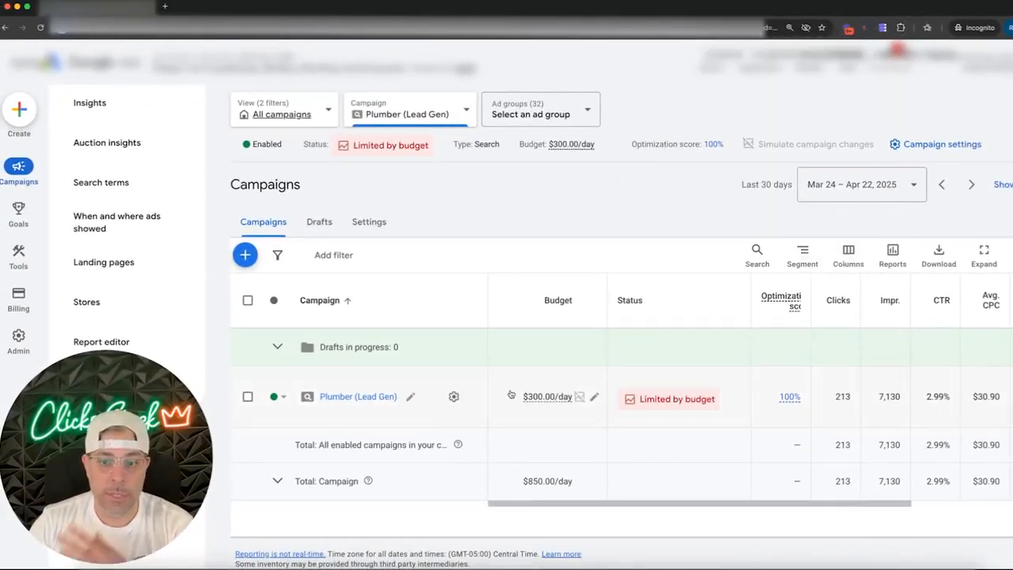
- Open the search terms report for the Plumber (Lead Gen) campaign and collect "choates" as a negative keyword
scroll(717, 411, "right", 5)
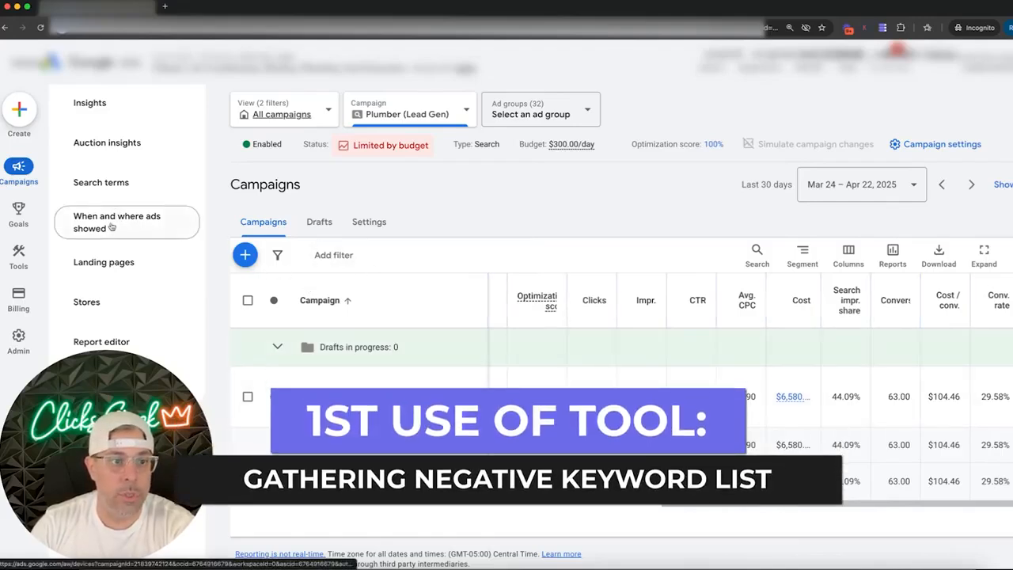
left_click(111, 183)
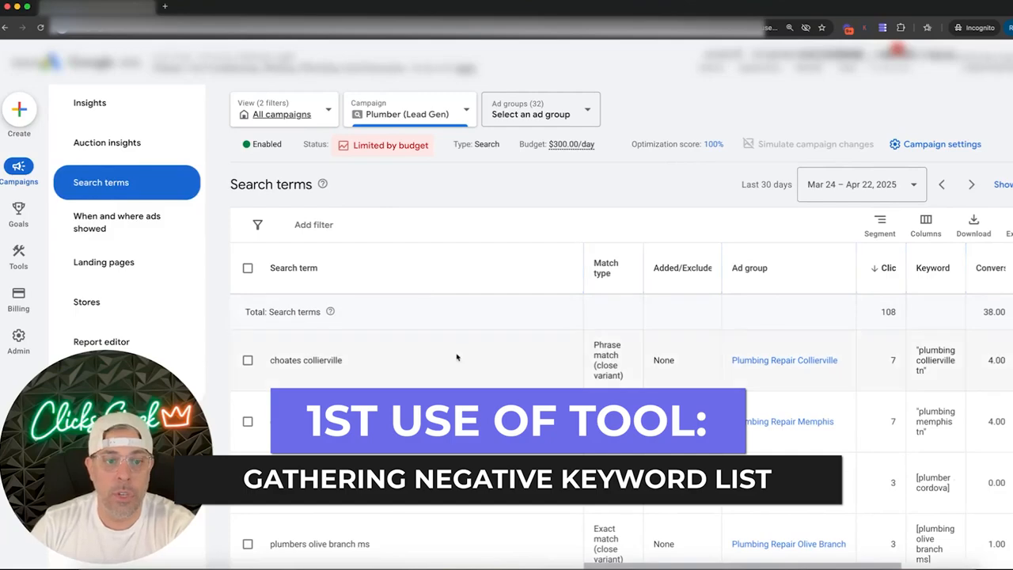
scroll(456, 357, "down", 3)
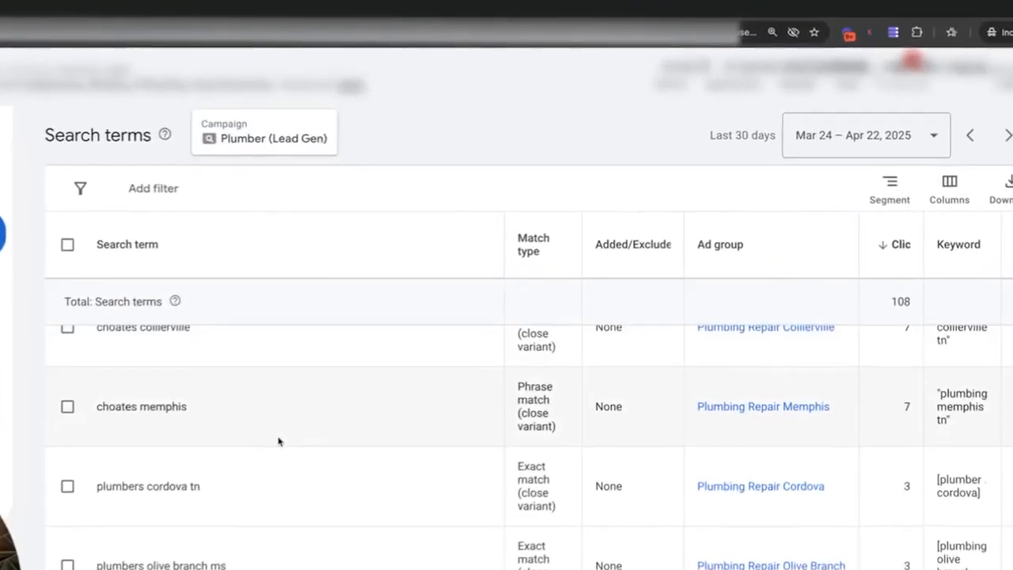
scroll(410, 341, "up", 1)
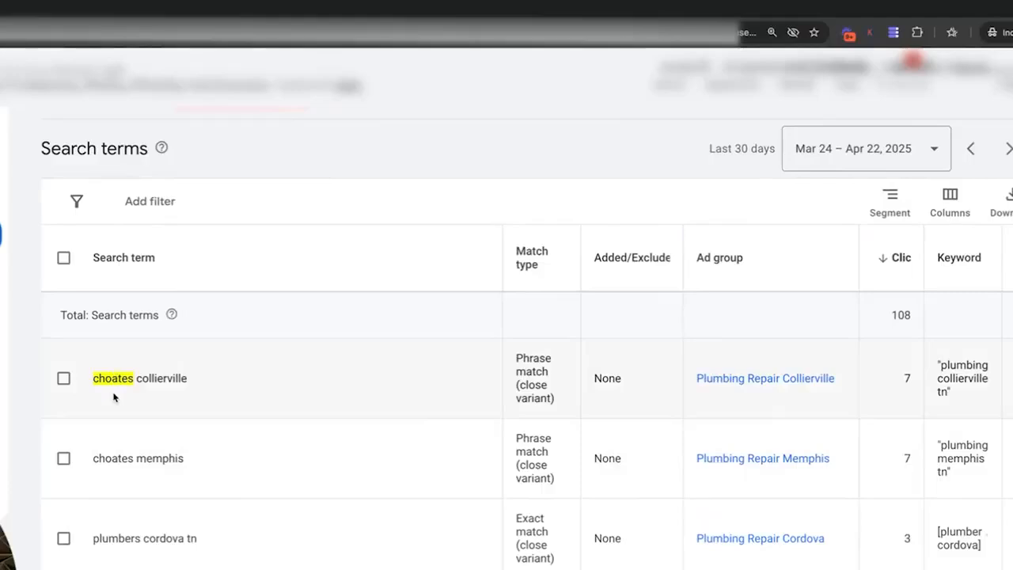
- Remove all keywords from the keywordme list, undo the removal, and close the extension
left_click(895, 34)
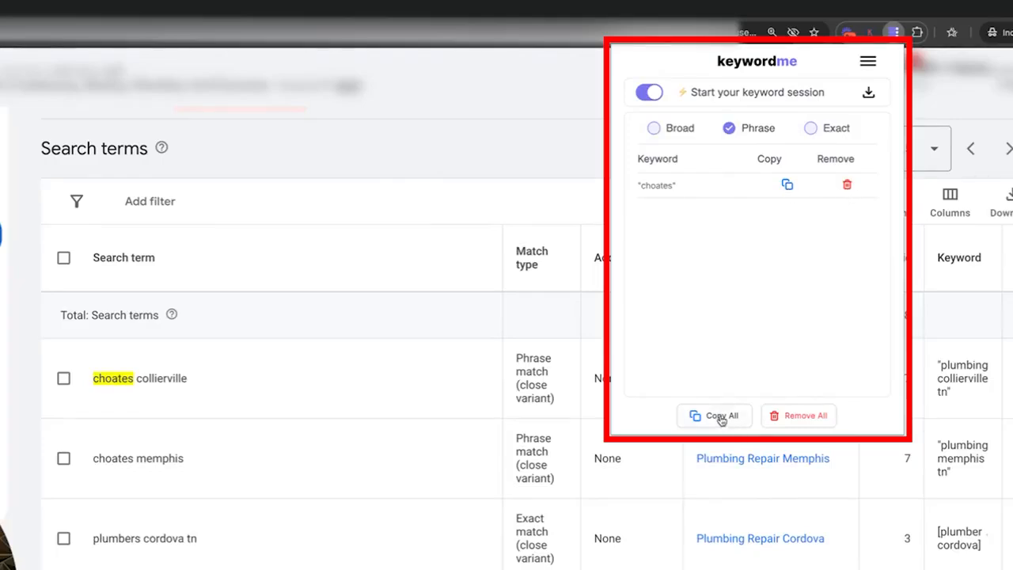
left_click(771, 419)
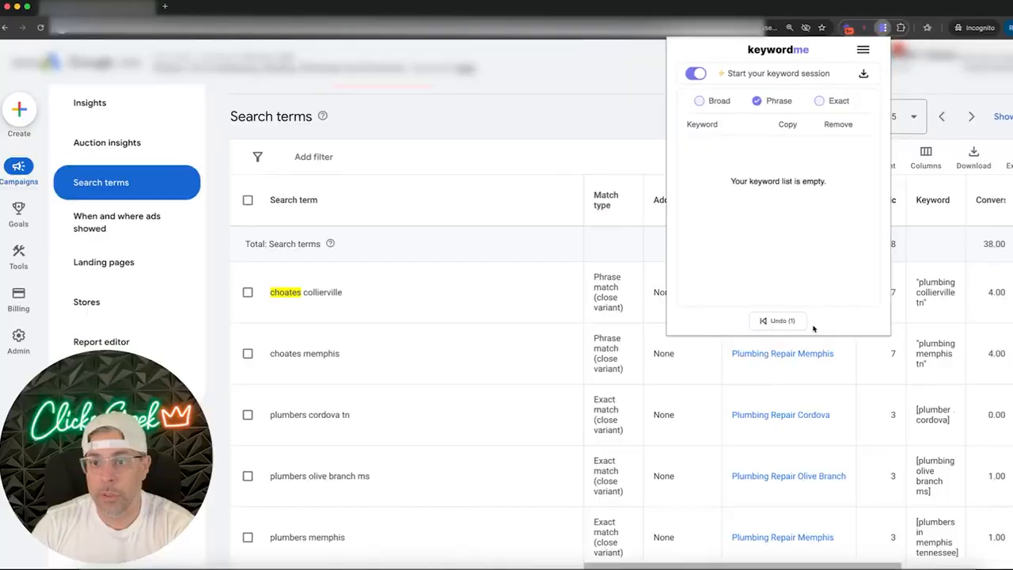
left_click(777, 320)
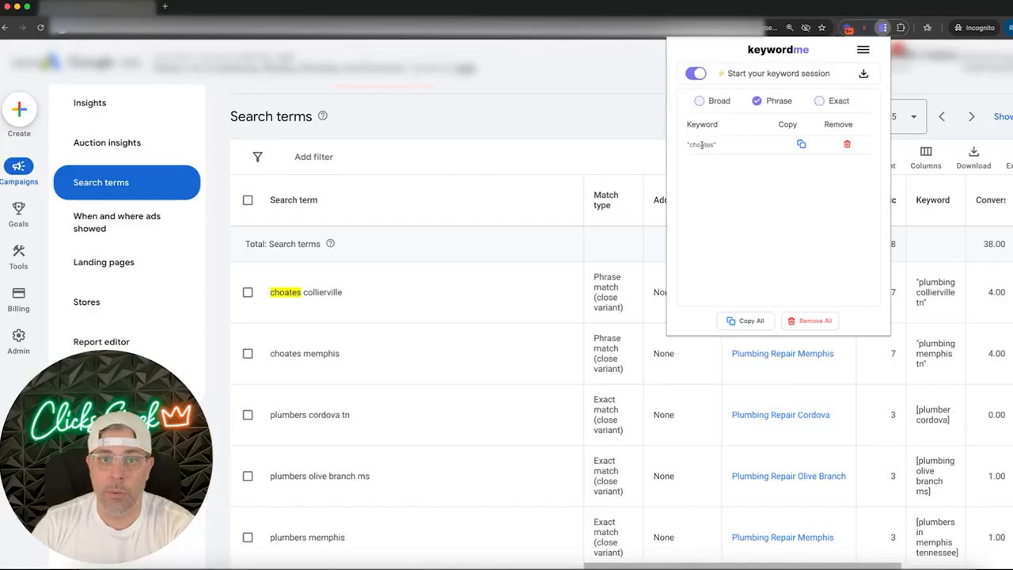
left_click(424, 163)
- Collect "cheap" and "going rate" from the search terms as negative keywords and check the keywordme list
scroll(425, 349, "down", 2)
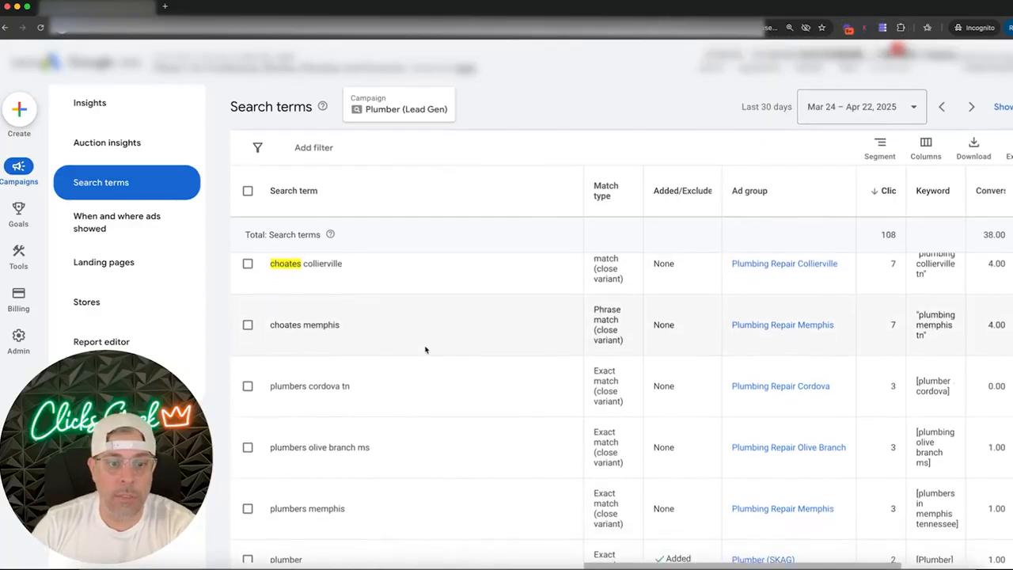
scroll(425, 350, "down", 4)
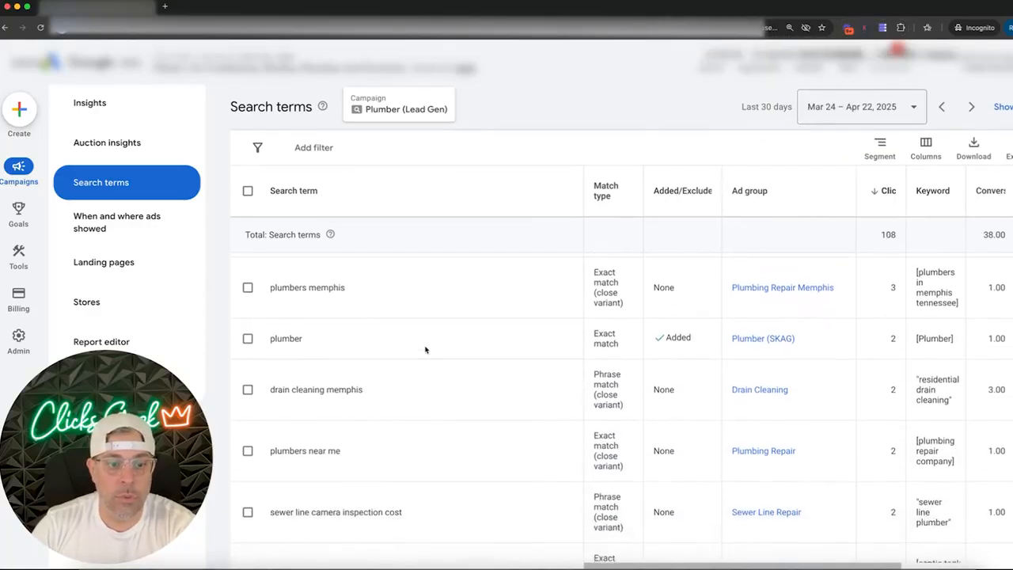
scroll(425, 350, "down", 3)
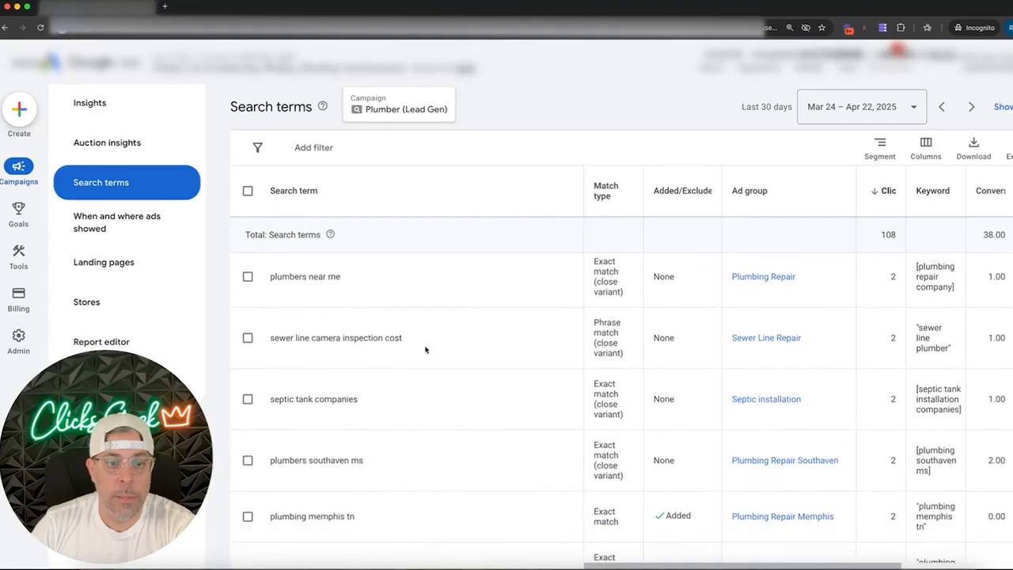
scroll(425, 350, "down", 3)
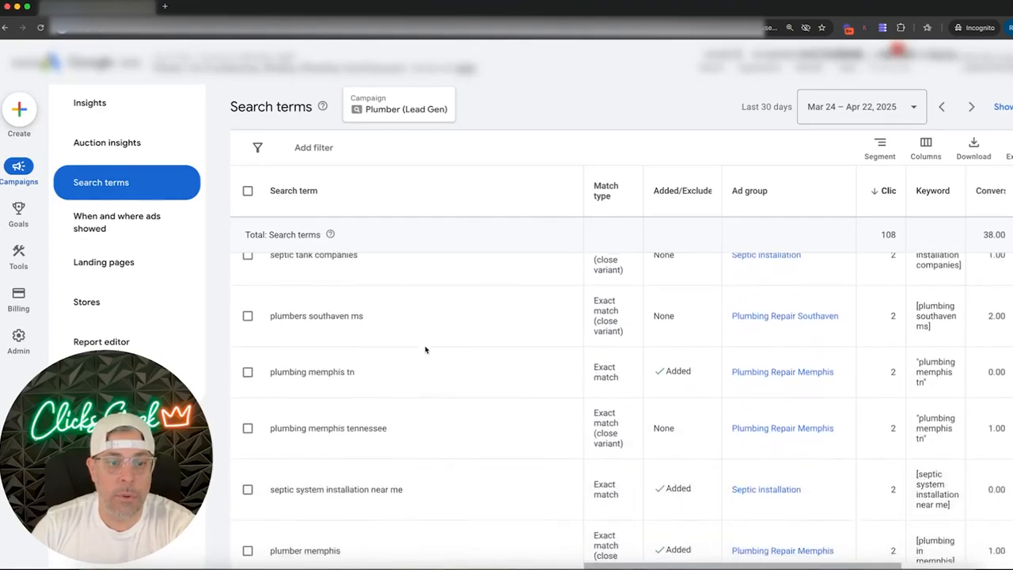
scroll(425, 350, "down", 4)
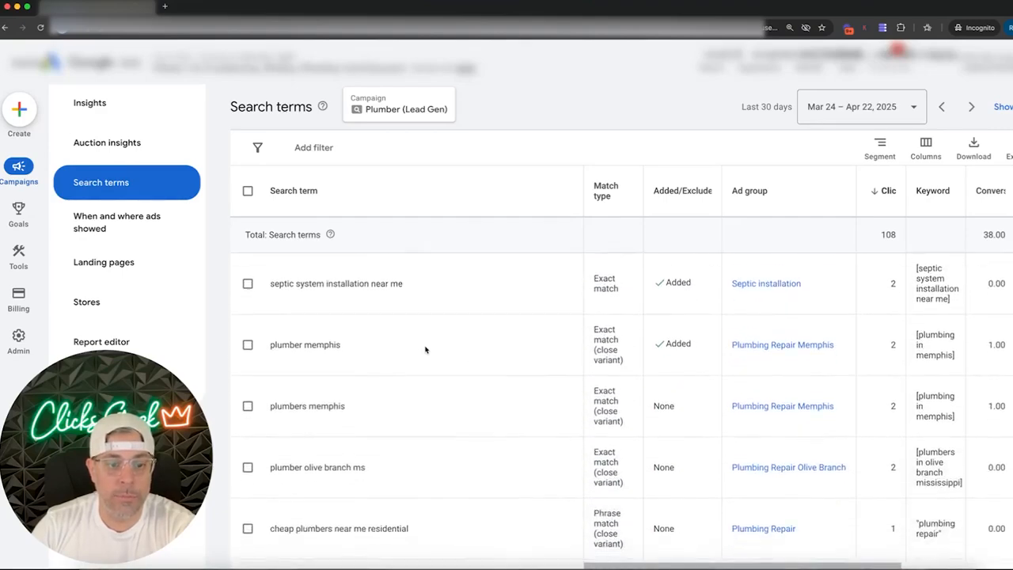
scroll(425, 350, "down", 2)
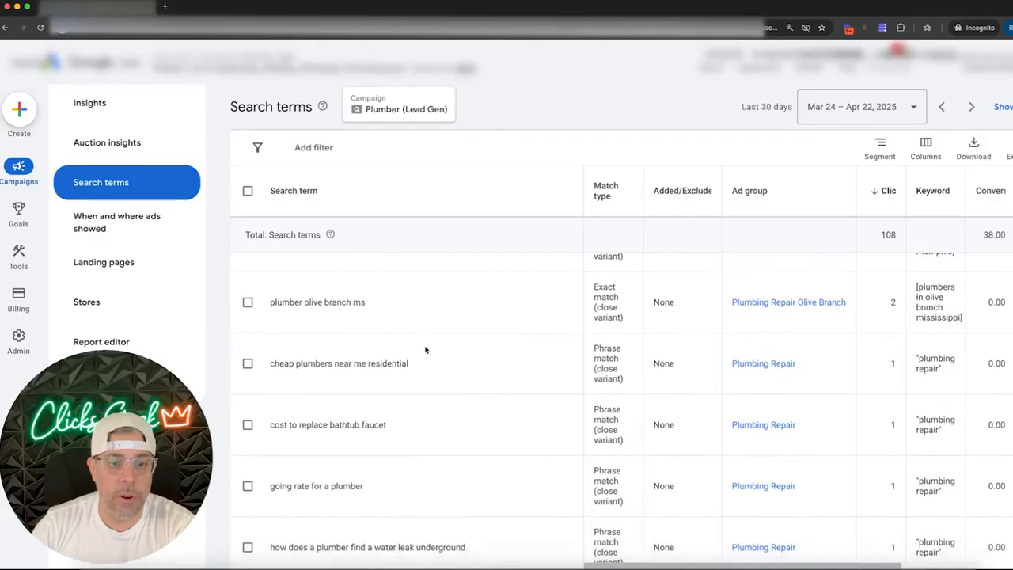
scroll(425, 350, "down", 1)
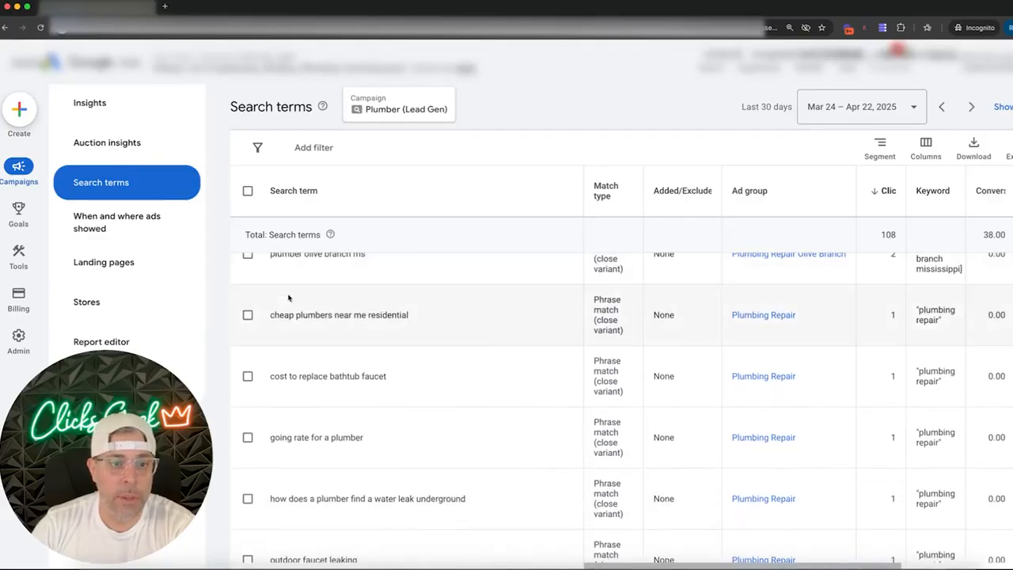
scroll(419, 362, "down", 2)
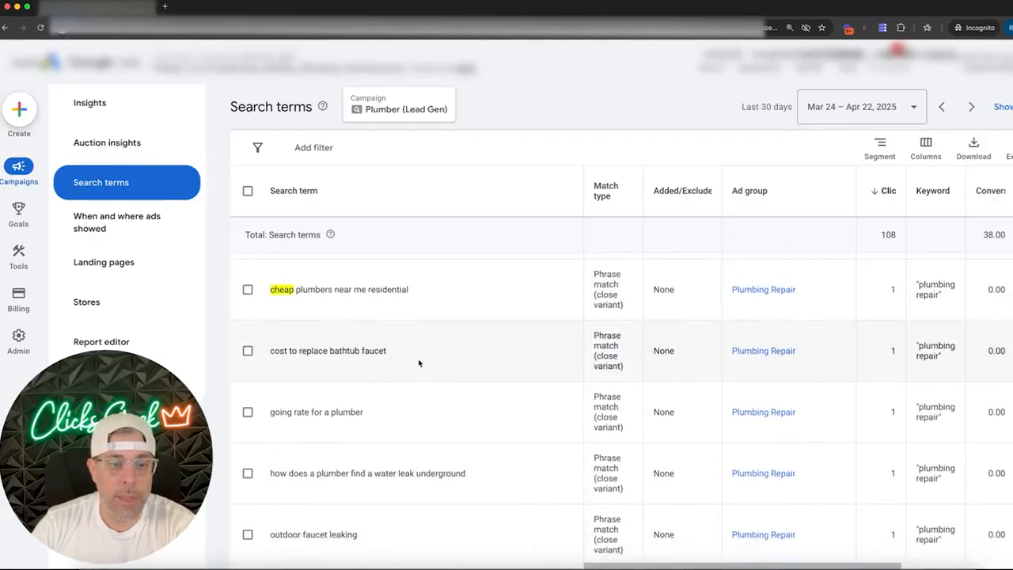
scroll(417, 360, "down", 1)
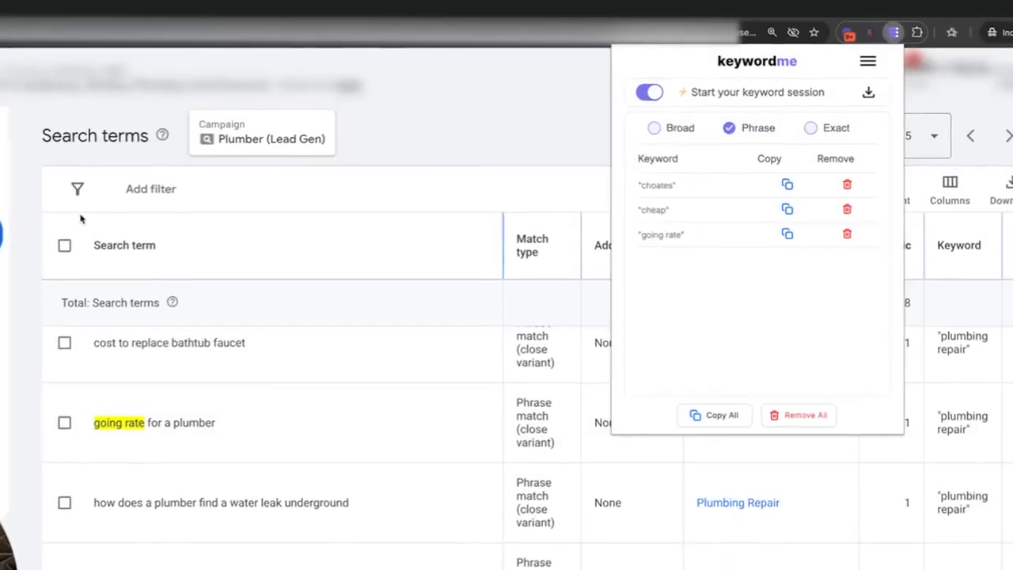
left_click(421, 308)
- Collect "rucker", "stop up toilet" and "handle replacement" from the plumbing repair search terms as negative keywords
scroll(296, 386, "down", 3)
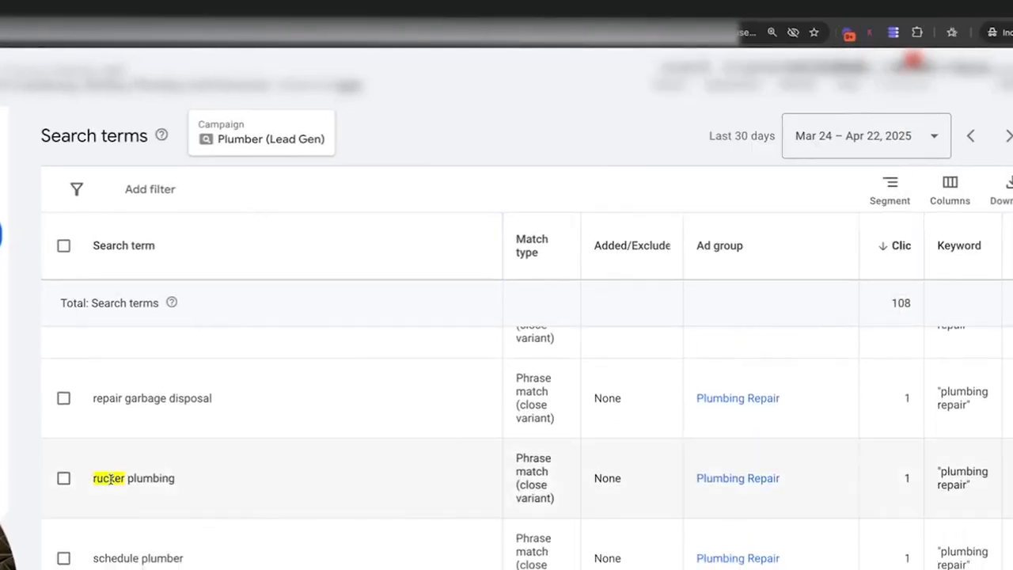
scroll(279, 502, "down", 3)
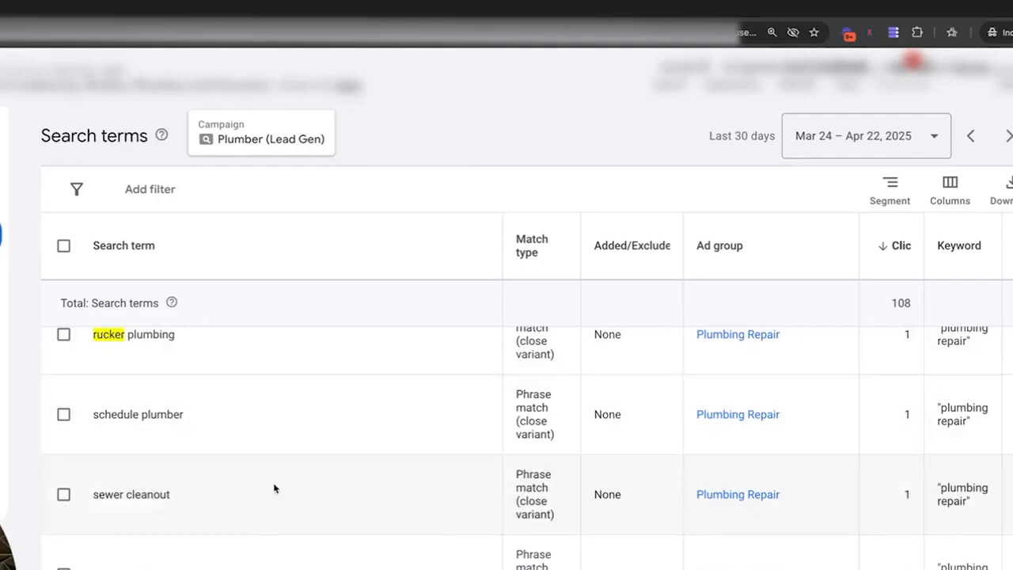
scroll(276, 489, "down", 2)
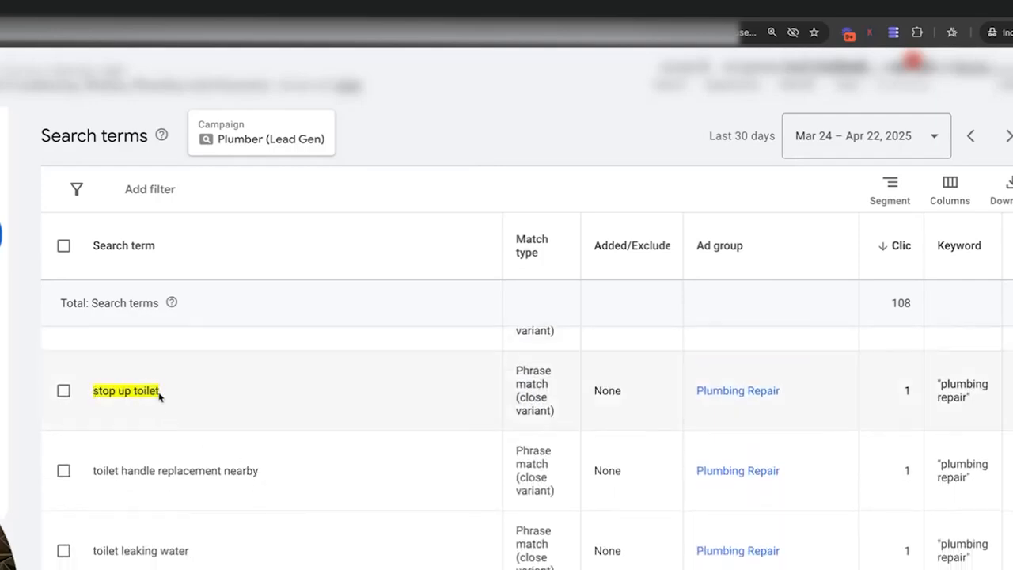
scroll(251, 423, "down", 1)
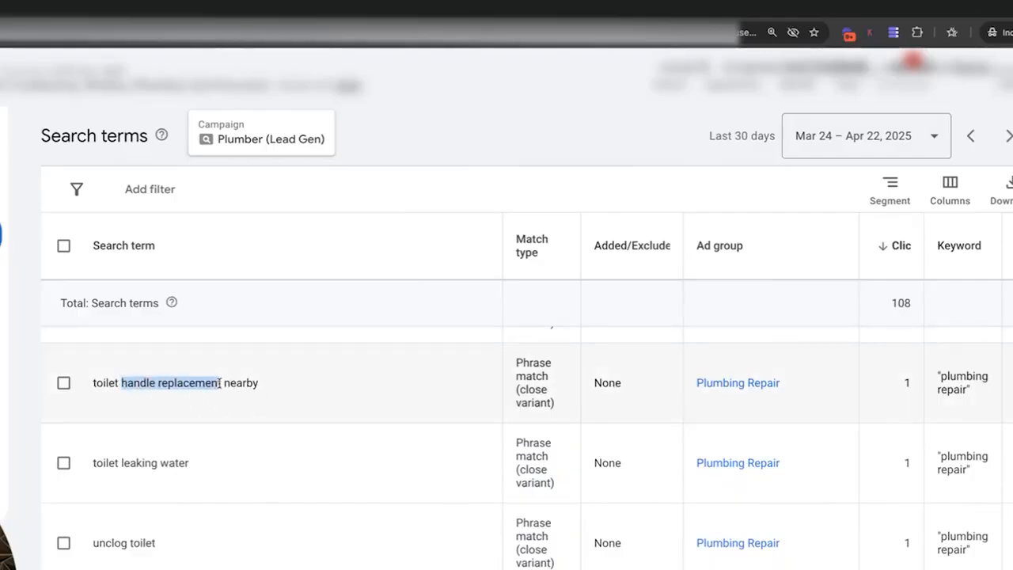
- Collect "average" and "what does" from the tankless water heater search terms as negative keywords
scroll(283, 428, "down", 3)
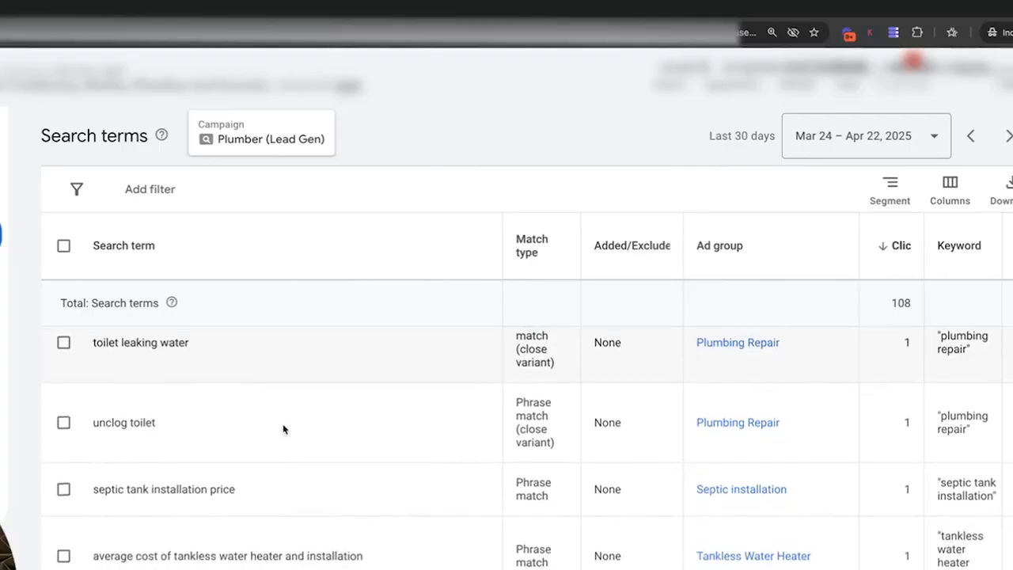
scroll(283, 428, "down", 1)
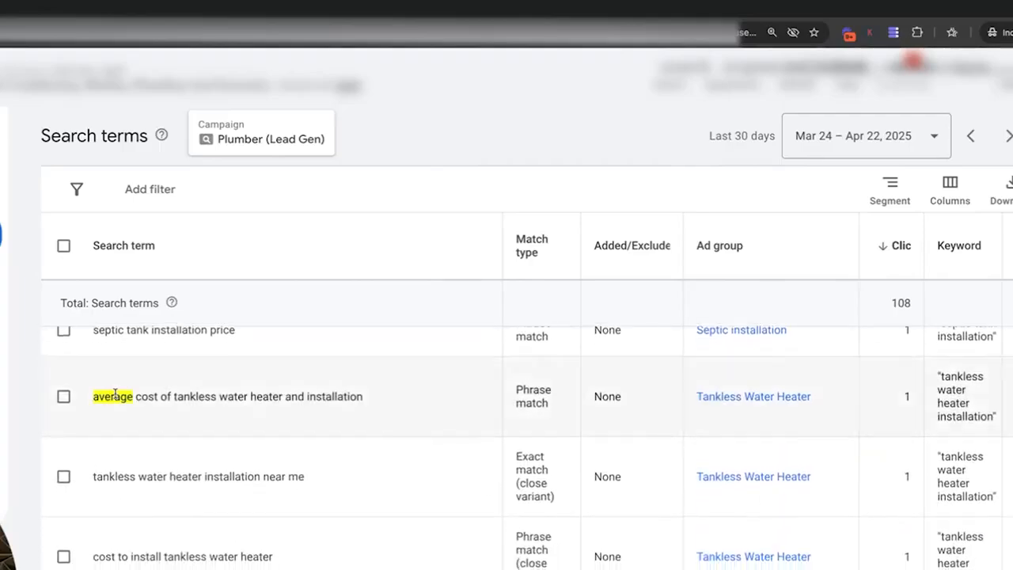
scroll(294, 447, "down", 4)
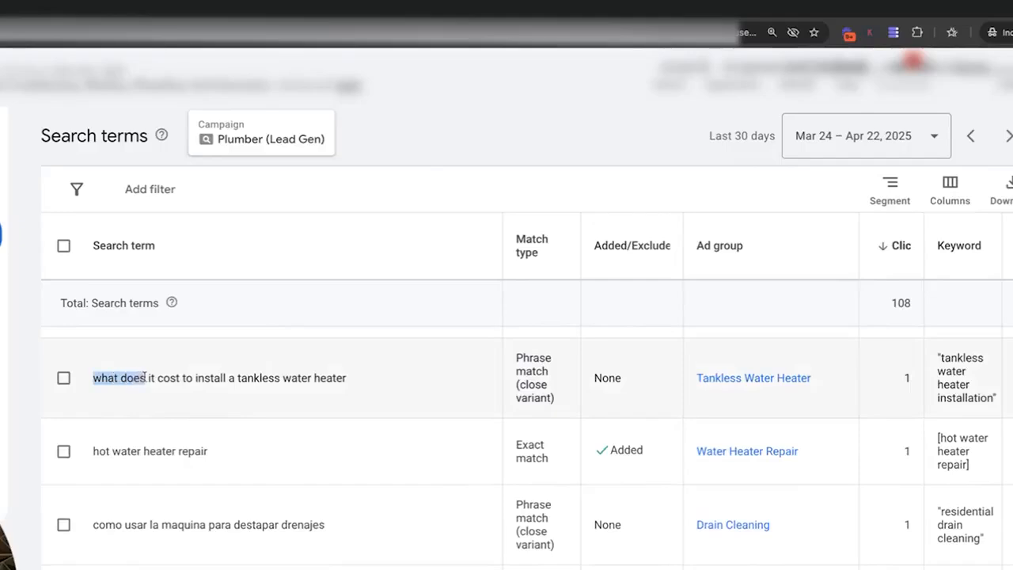
- Review the remaining drain, leak, sewer and water heater search terms for further negative keyword candidates
scroll(280, 442, "down", 4)
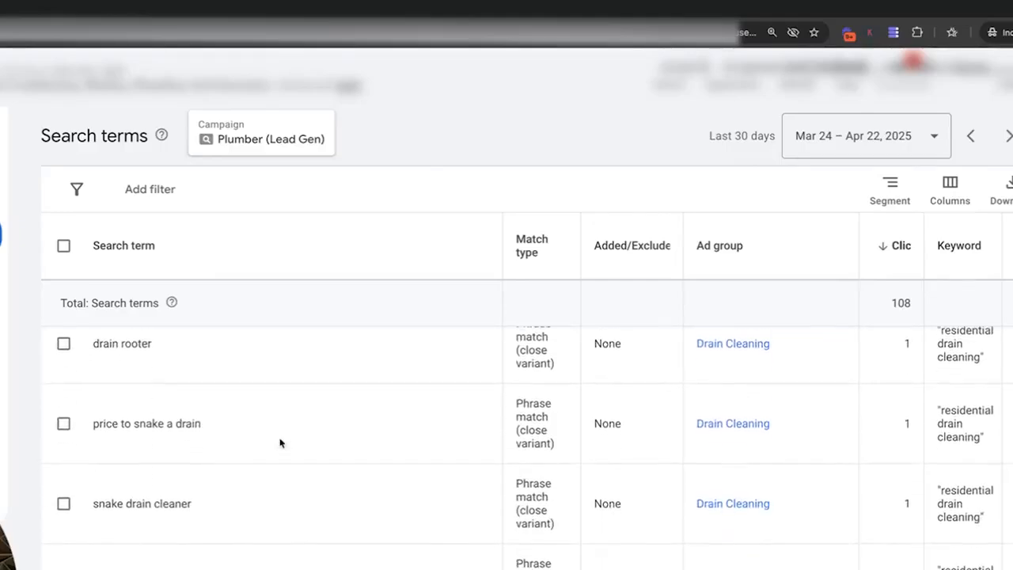
scroll(280, 442, "down", 4)
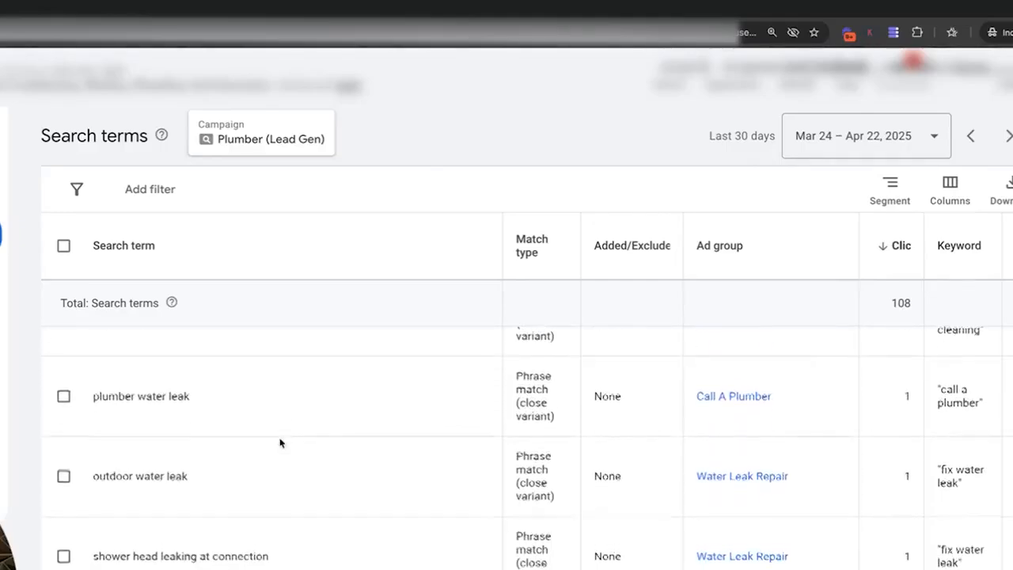
scroll(281, 442, "down", 4)
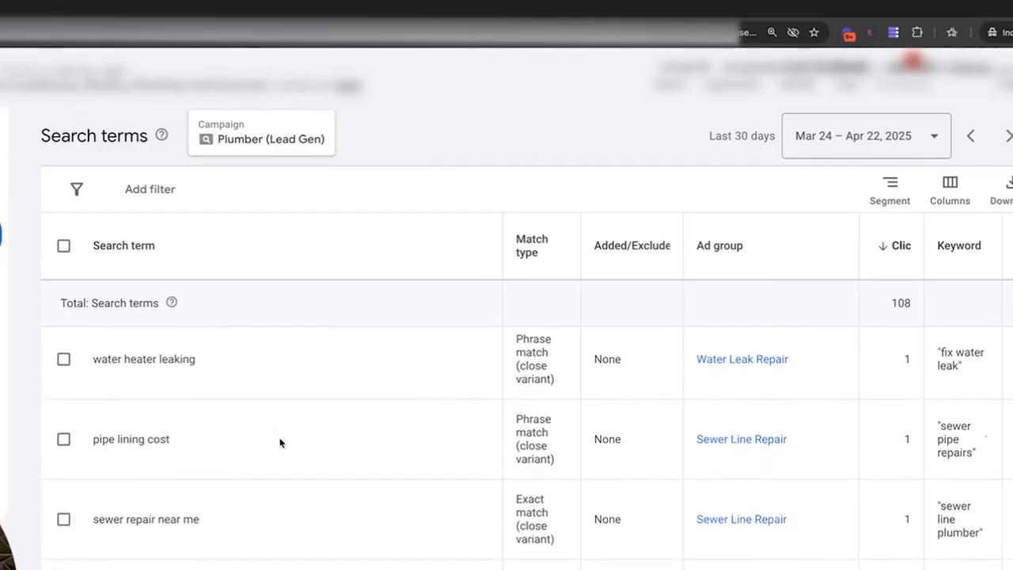
scroll(281, 443, "down", 4)
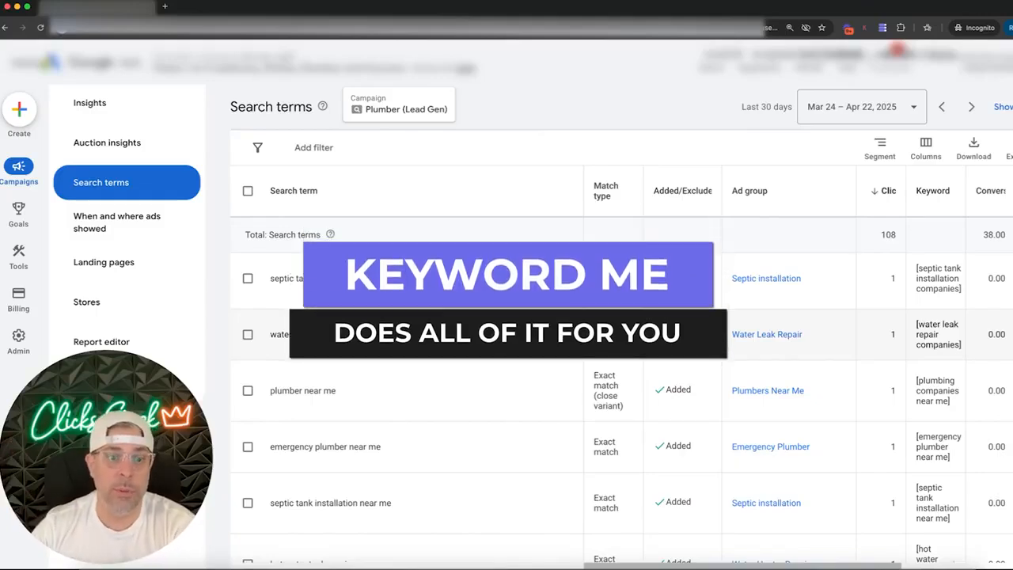
scroll(442, 384, "down", 5)
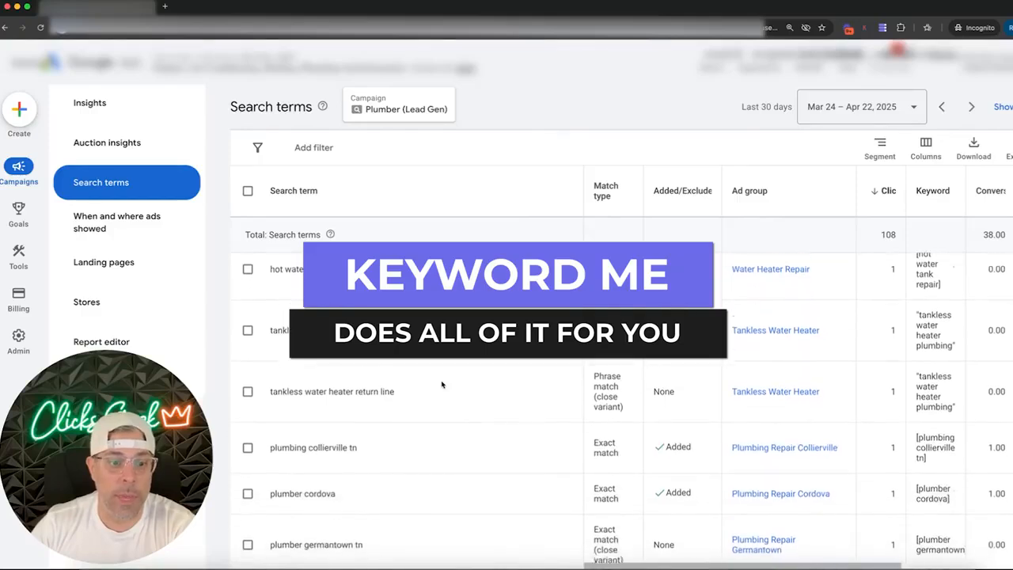
- Collect "choate's" and "camper" from the remaining search terms as negative keywords
scroll(442, 385, "down", 5)
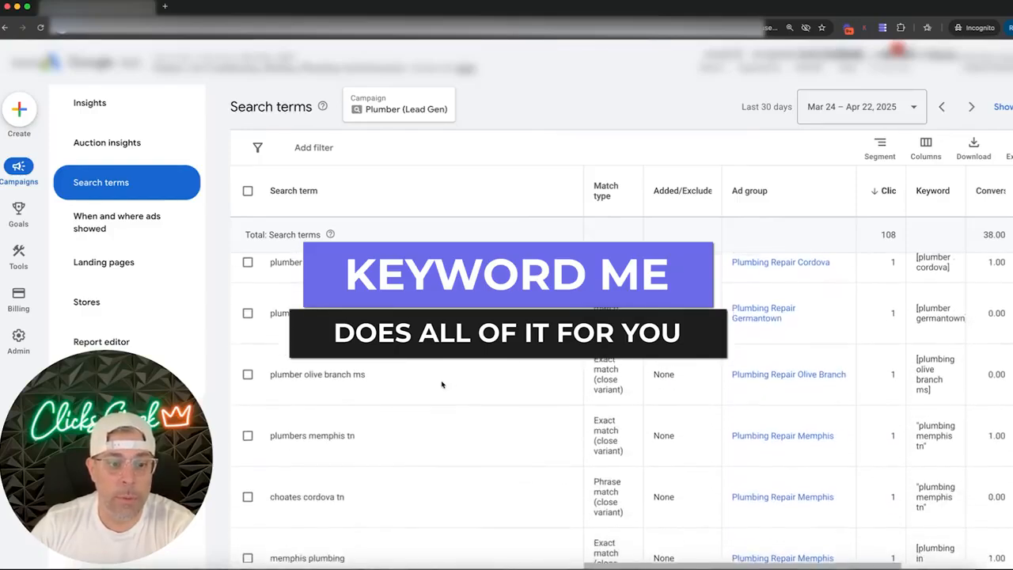
scroll(442, 384, "down", 5)
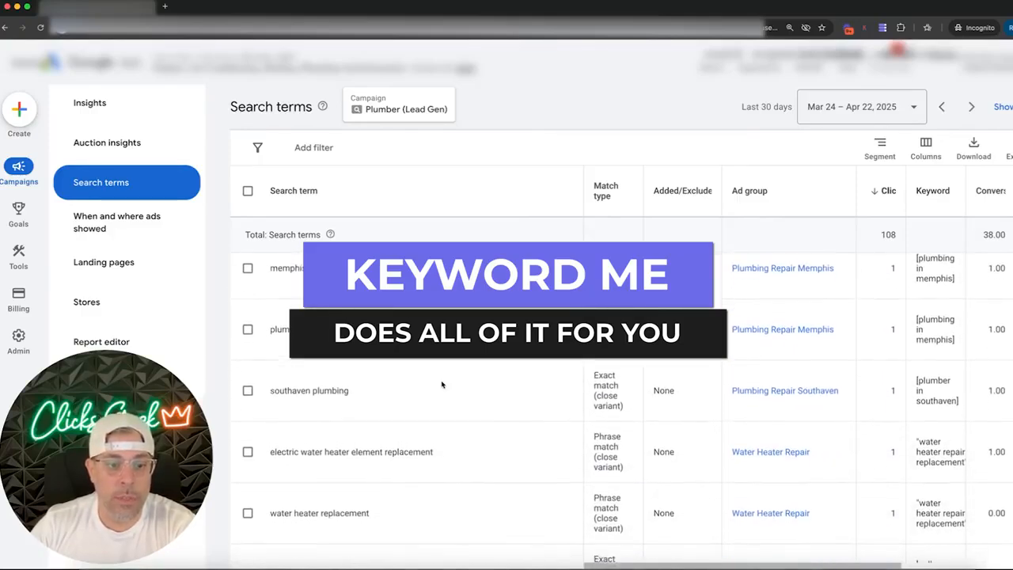
scroll(441, 384, "down", 2)
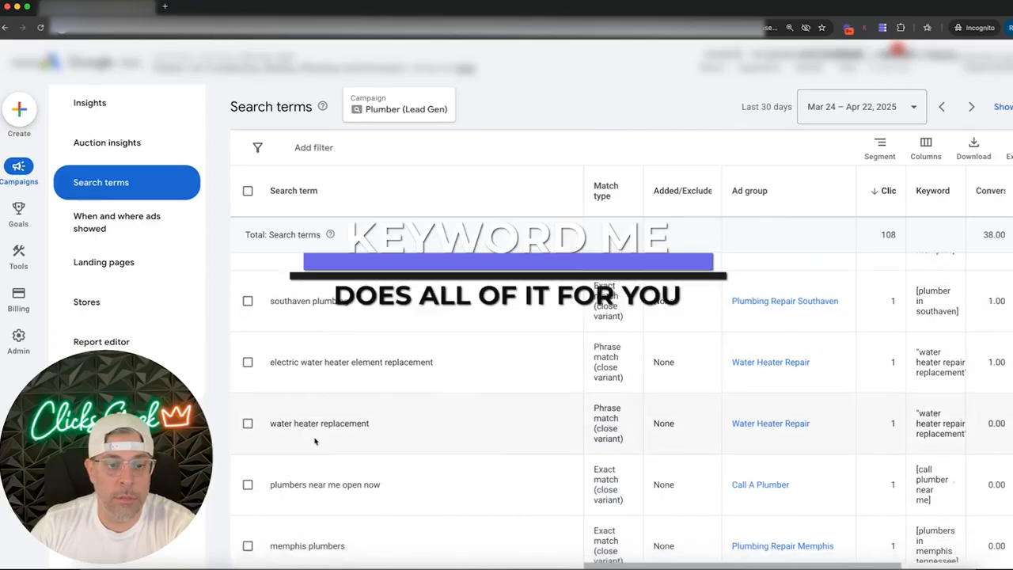
scroll(314, 440, "down", 5)
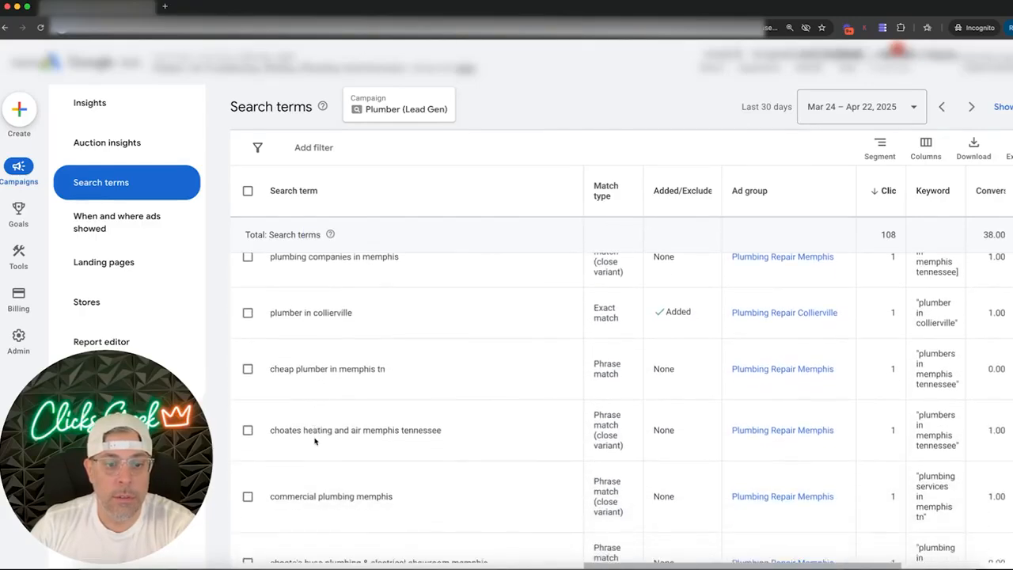
scroll(315, 441, "down", 2)
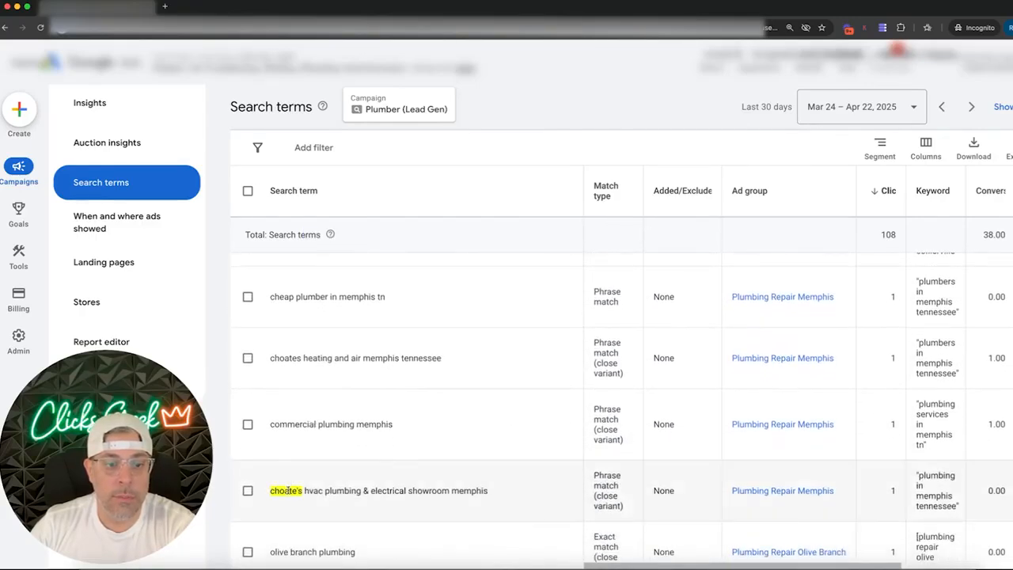
scroll(429, 444, "down", 5)
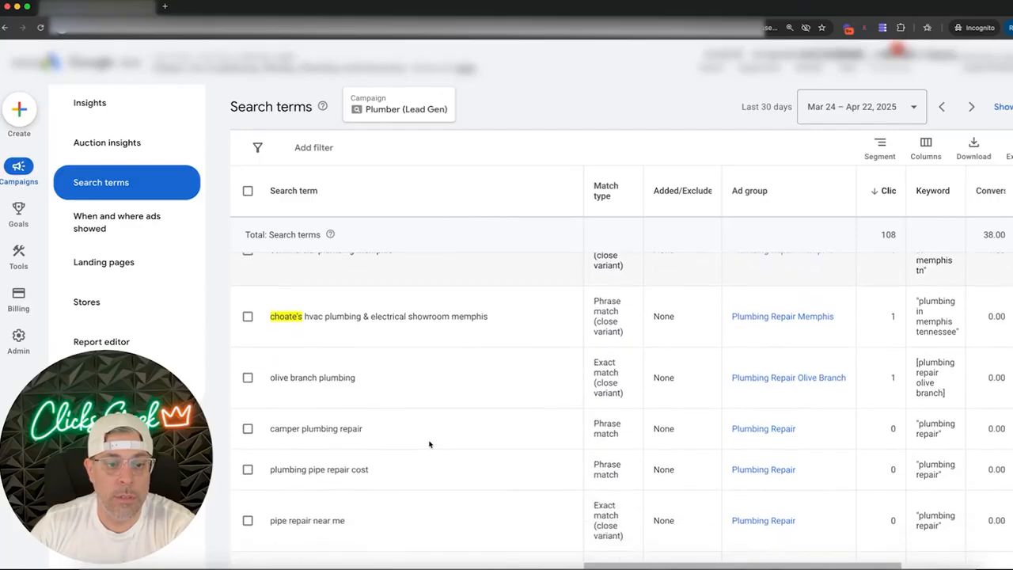
scroll(429, 444, "down", 1)
double_click(290, 388)
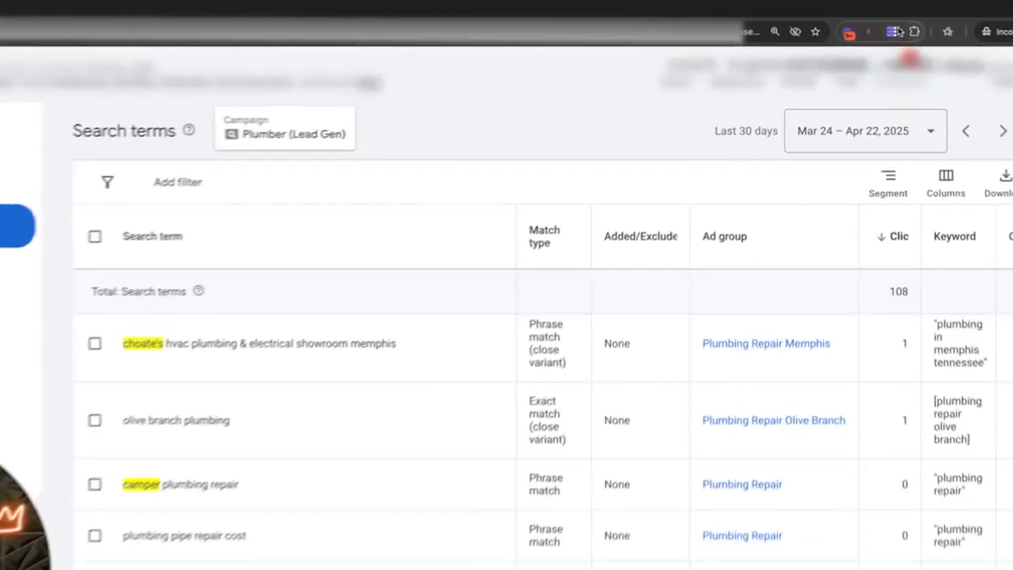
- Turn off exact match in the keywordme list and copy all collected keywords as phrase match
left_click(882, 27)
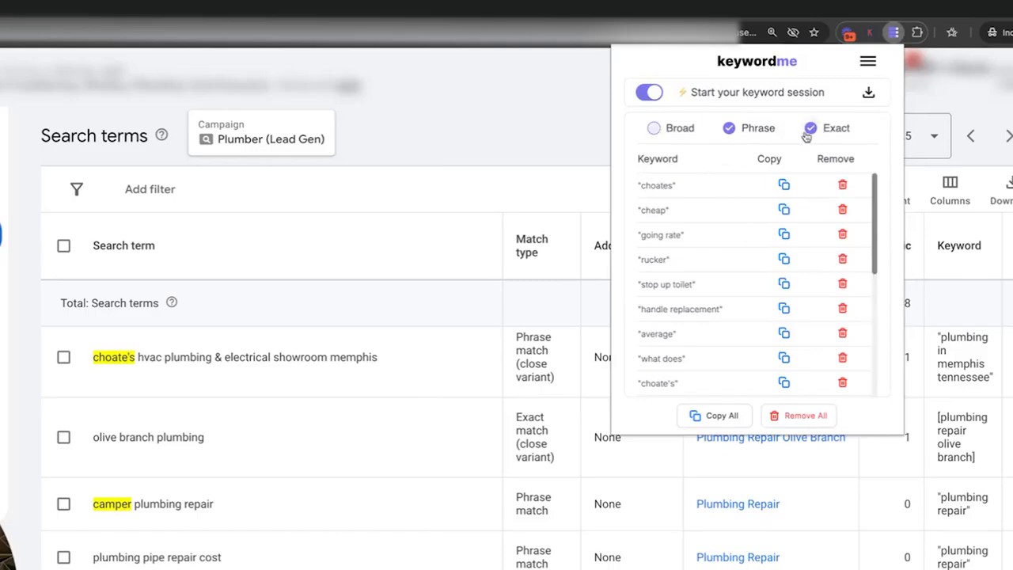
left_click(813, 133)
scroll(787, 273, "down", 1)
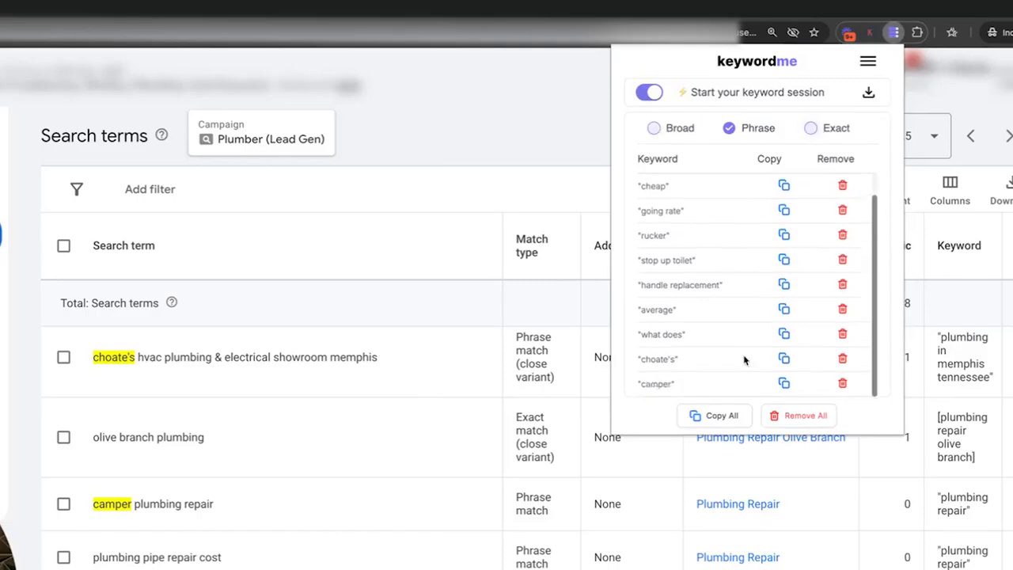
left_click(723, 417)
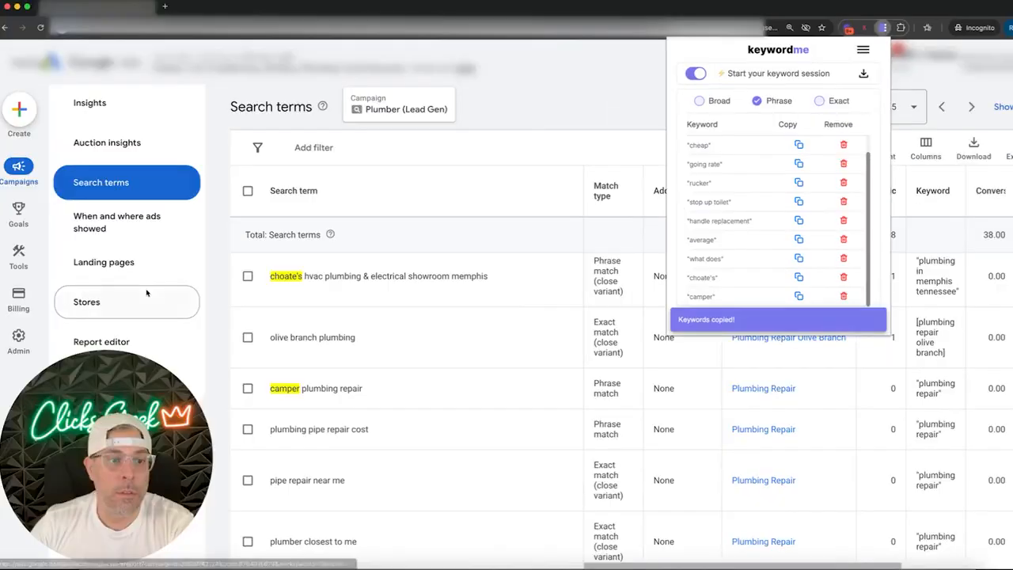
- Open the negative keywords of the Plumber (Lead Gen) campaign
scroll(148, 292, "down", 2)
left_click(237, 387)
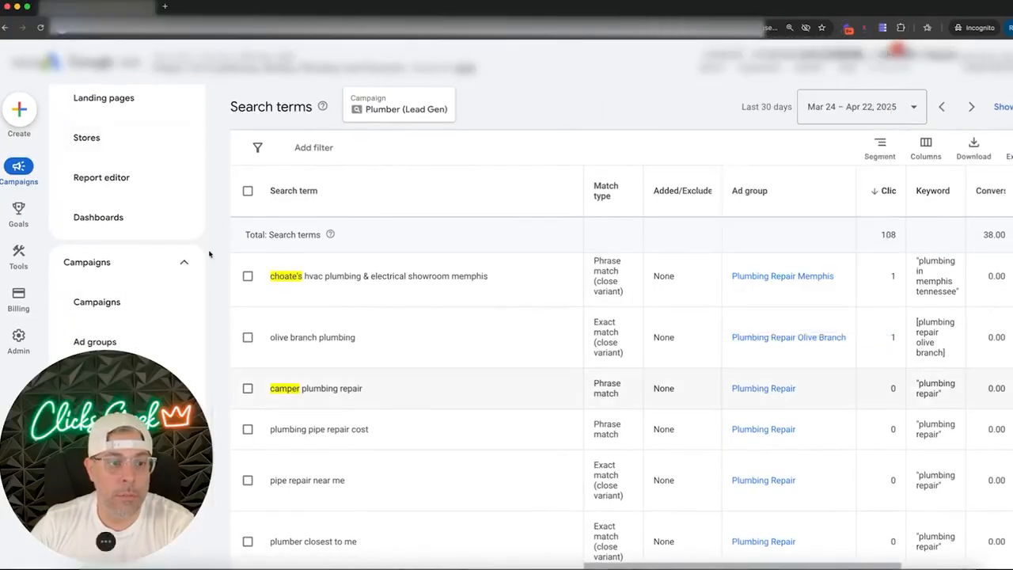
mouse_move(112, 547)
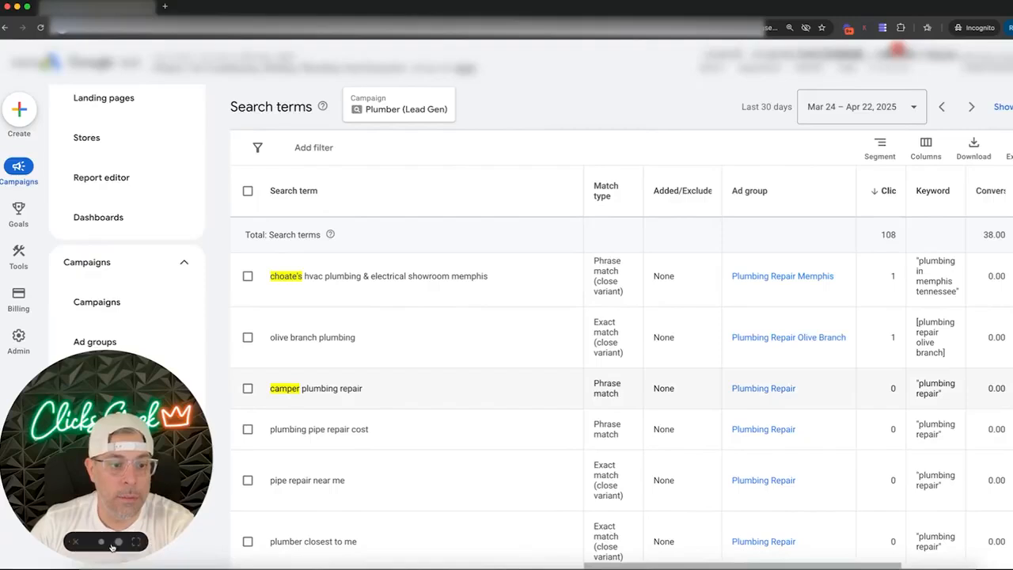
left_click_drag(150, 518, 177, 288)
left_click(147, 506)
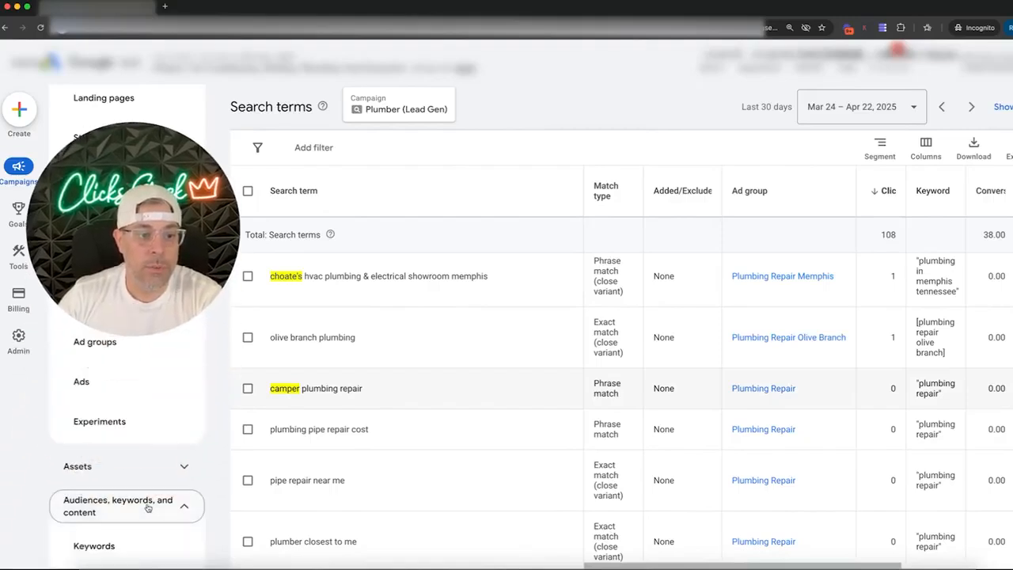
left_click(103, 543)
left_click(358, 225)
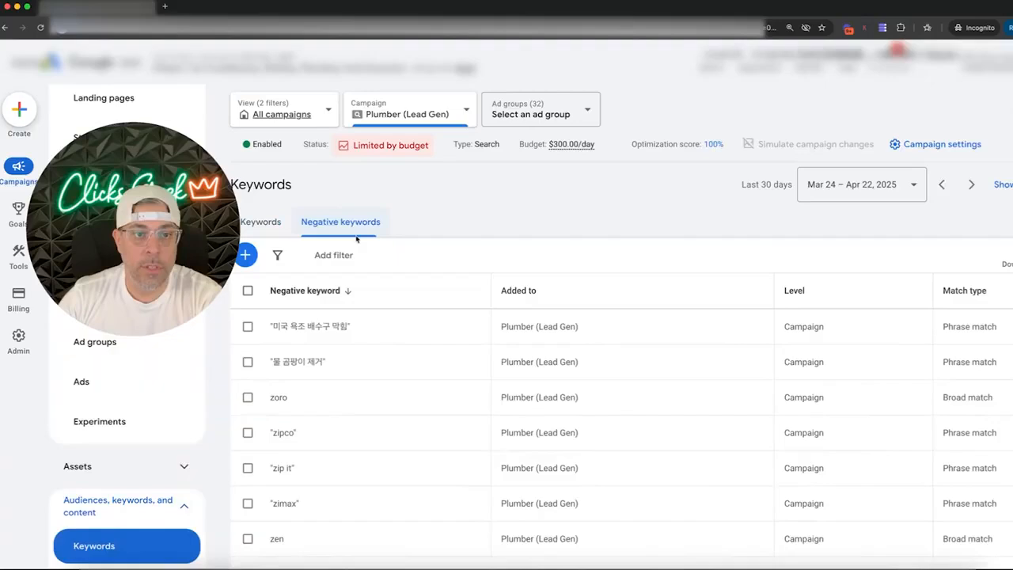
- Paste the copied phrase-match keywords as new campaign-level negative keywords, and discard the entry without saving
left_click(246, 255)
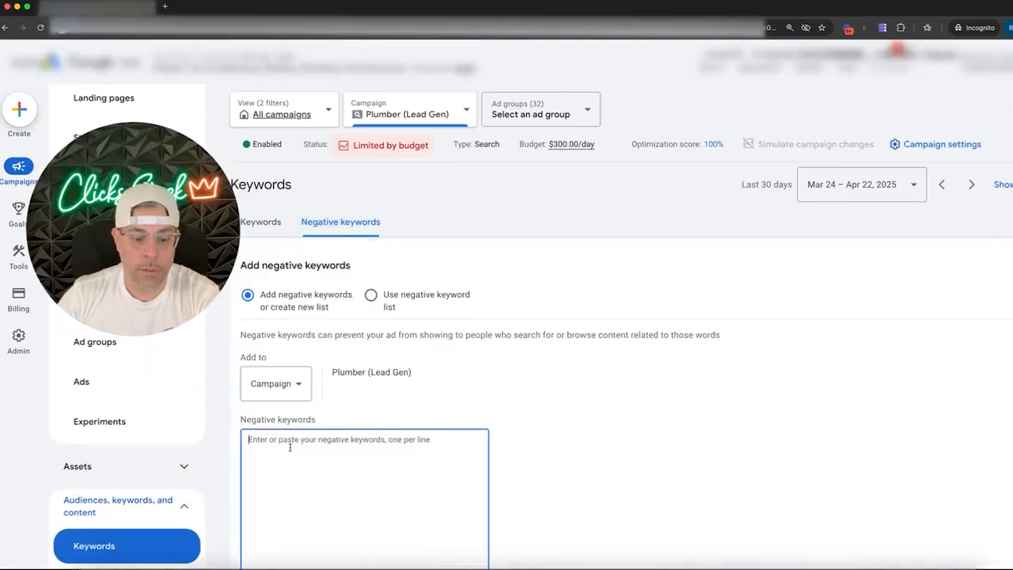
key("super+v")
scroll(400, 416, "down", 3)
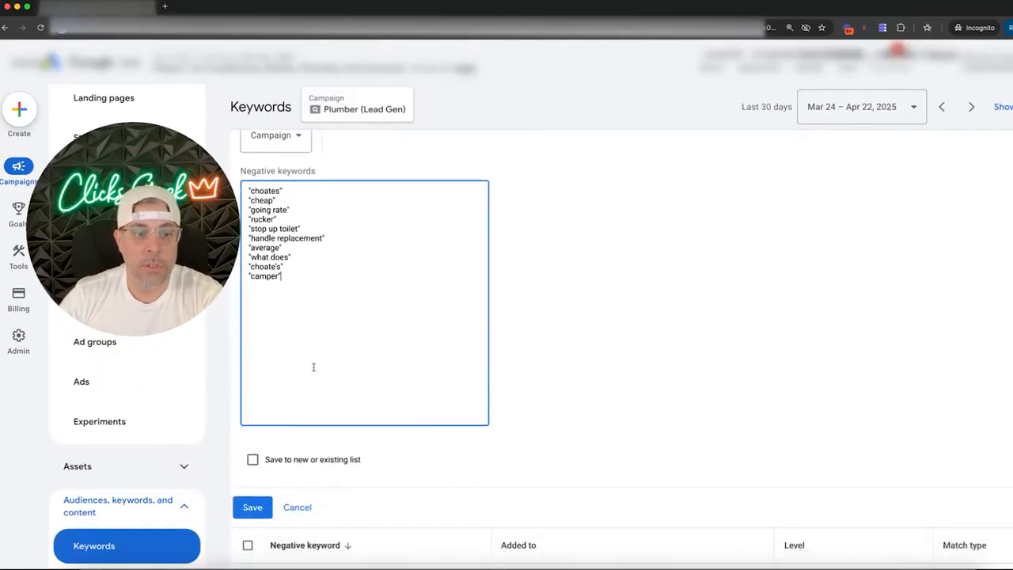
left_click(301, 508)
scroll(500, 308, "up", 5)
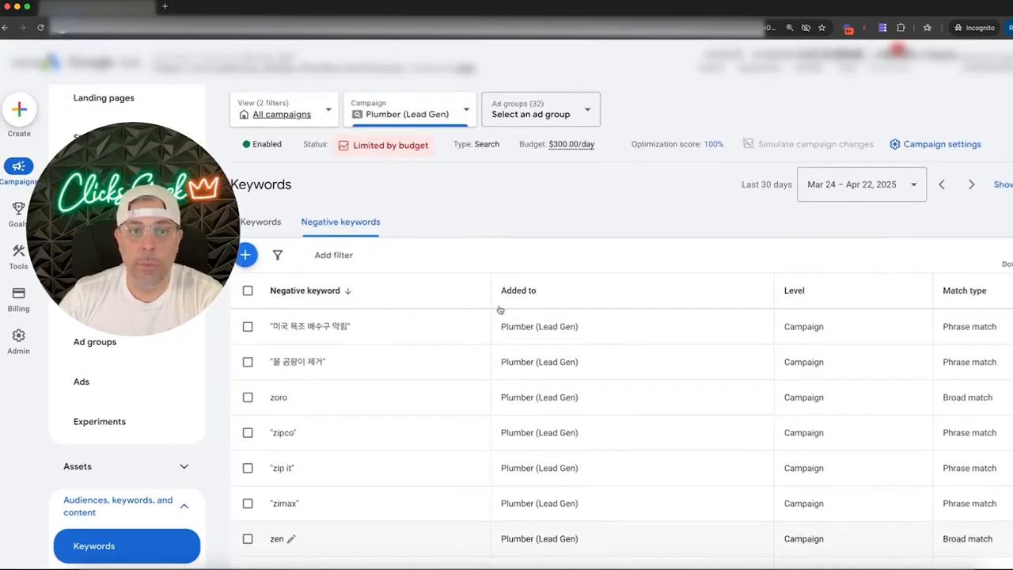
- Remove all collected keywords from the keywordme list and close the extension
left_click_drag(204, 234, 174, 460)
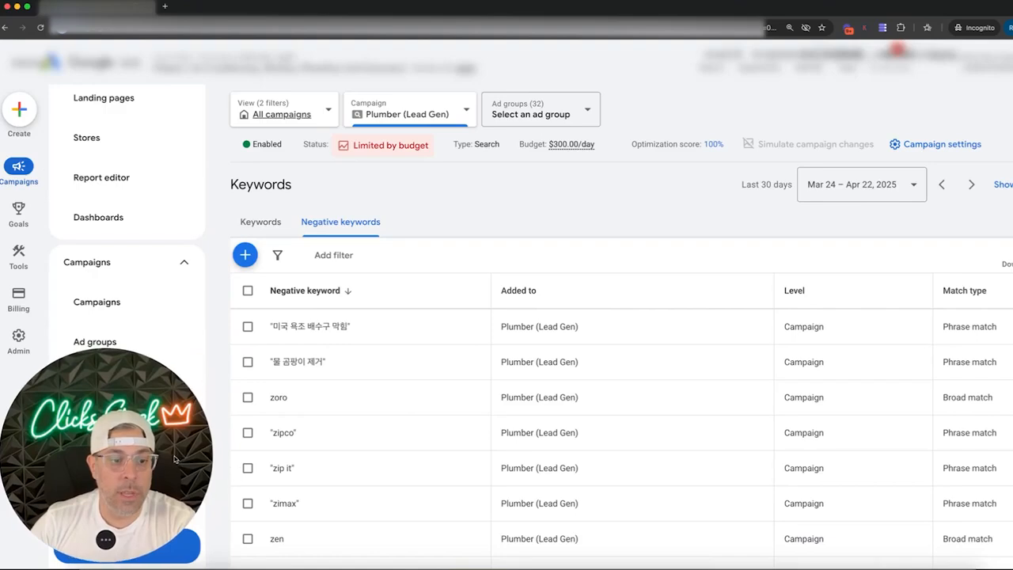
scroll(113, 208, "up", 4)
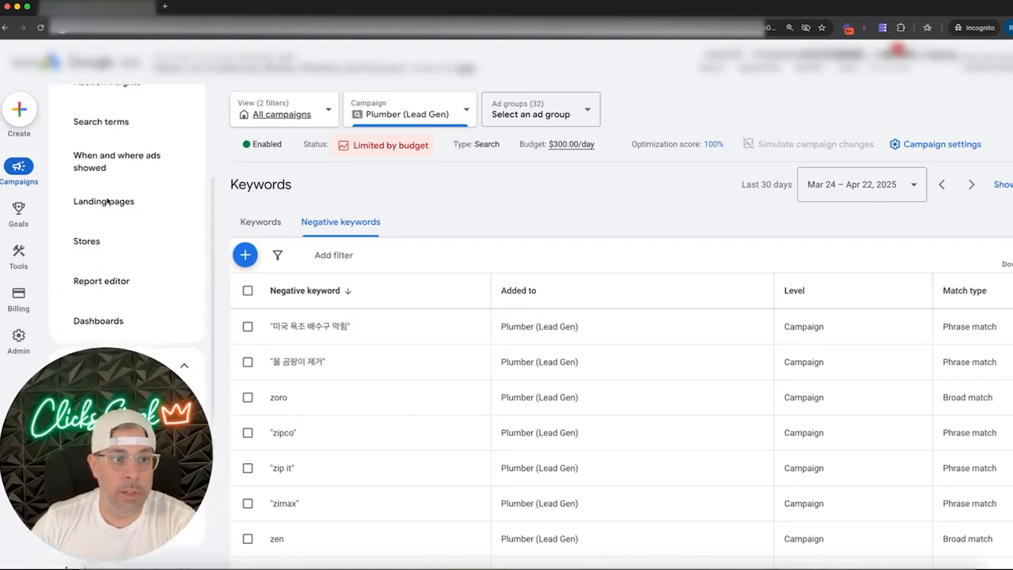
left_click(883, 28)
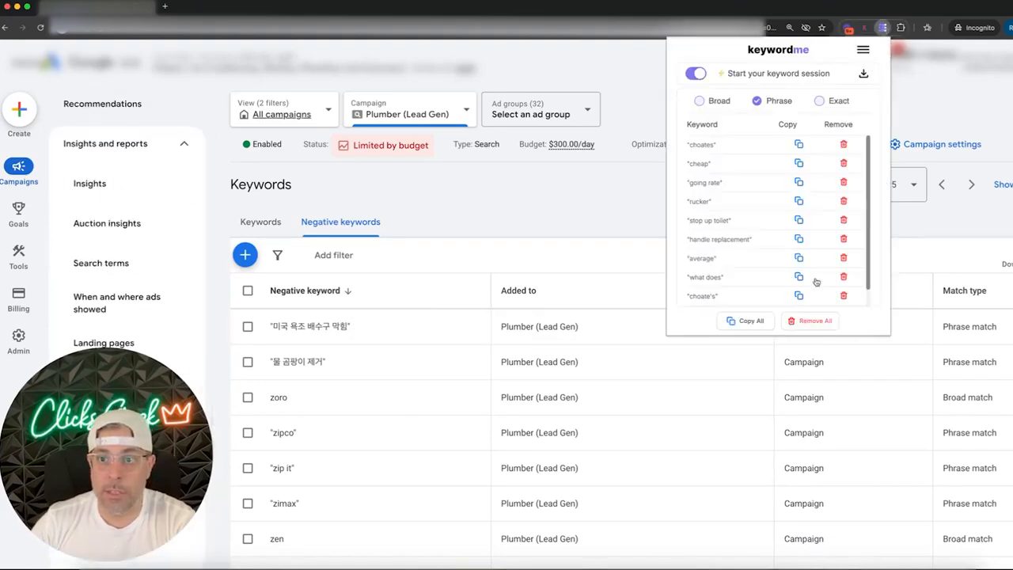
left_click(813, 322)
left_click(939, 109)
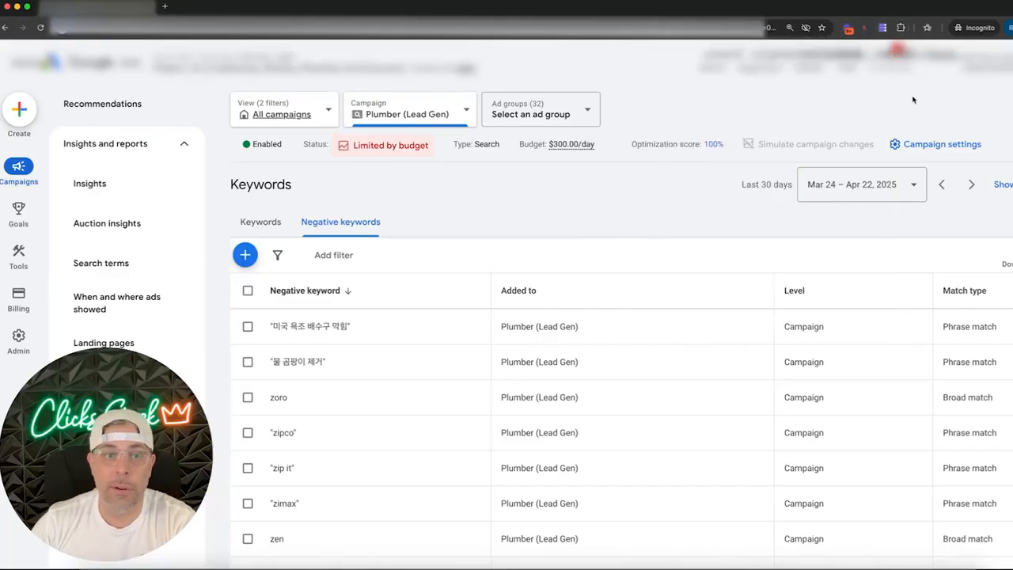
- Open the keywords of the campaign's Emergency Plumber ad group and start adding new keywords
scroll(126, 269, "down", 4)
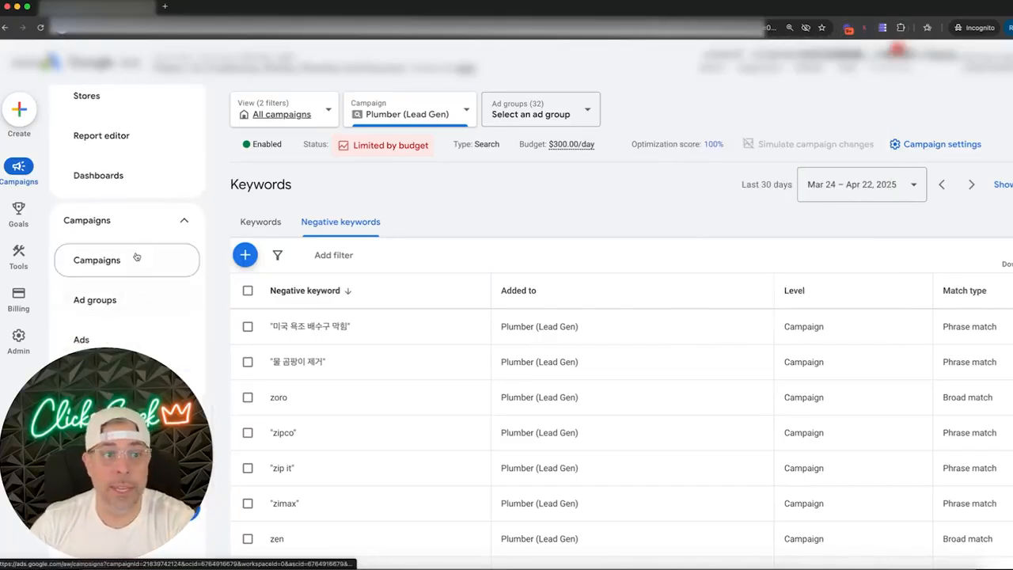
left_click(115, 302)
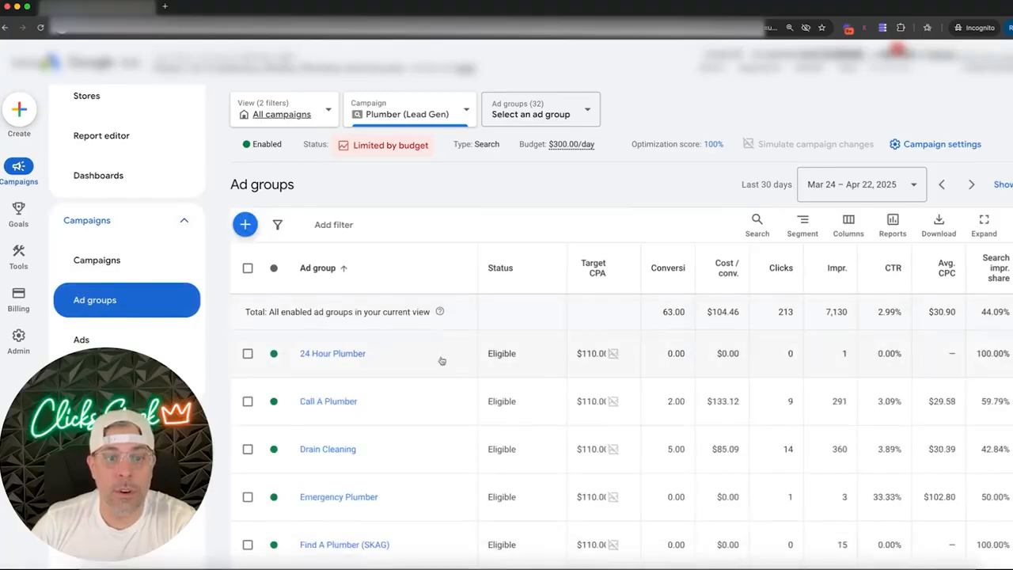
scroll(380, 333, "down", 2)
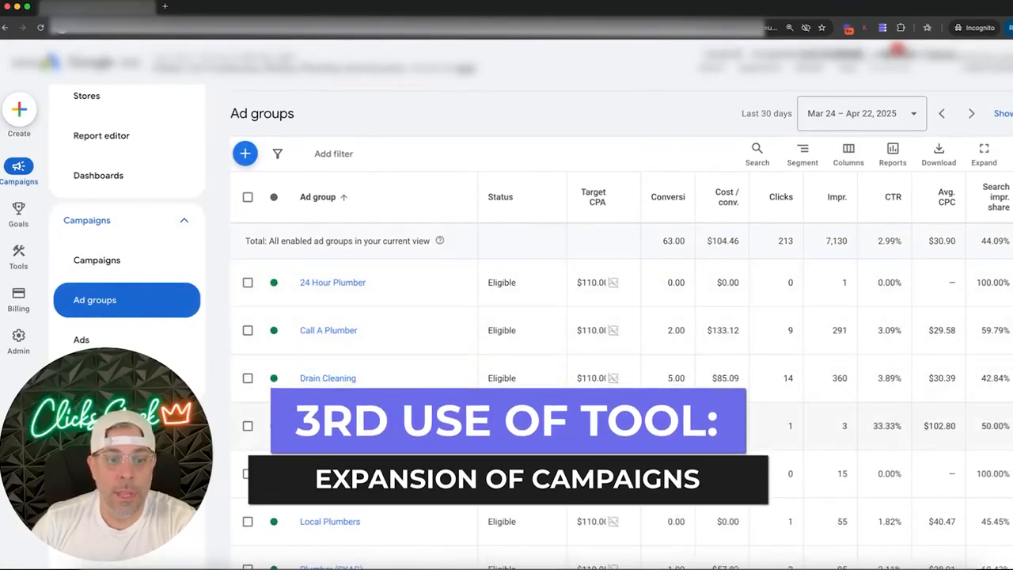
left_click(339, 426)
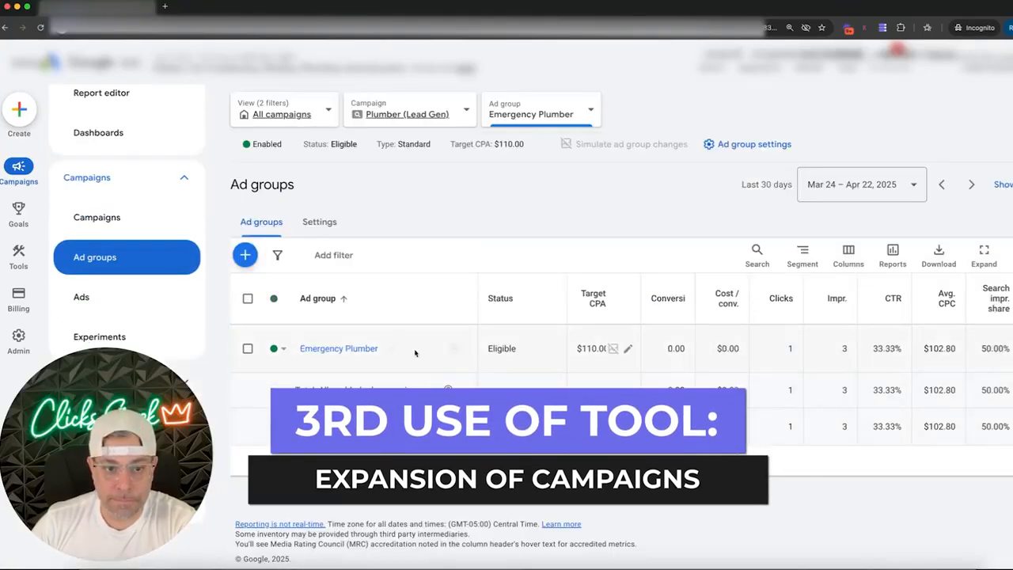
left_click(345, 350)
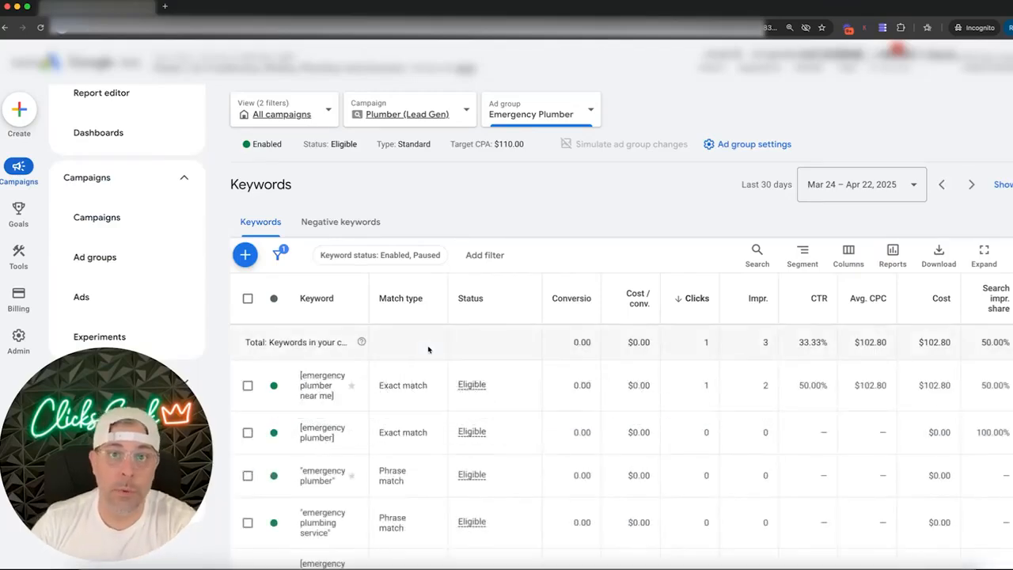
scroll(429, 349, "down", 1)
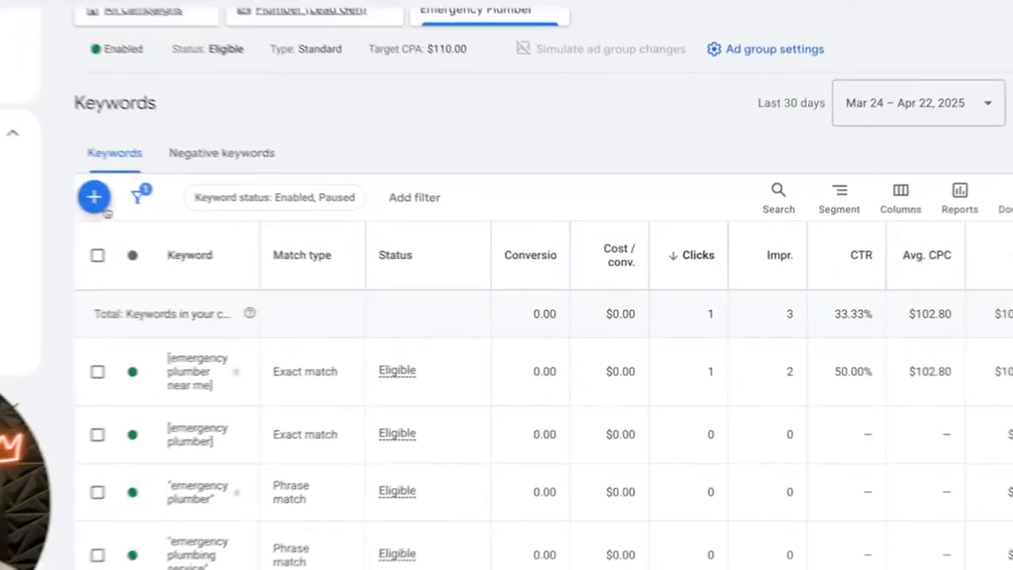
left_click(245, 226)
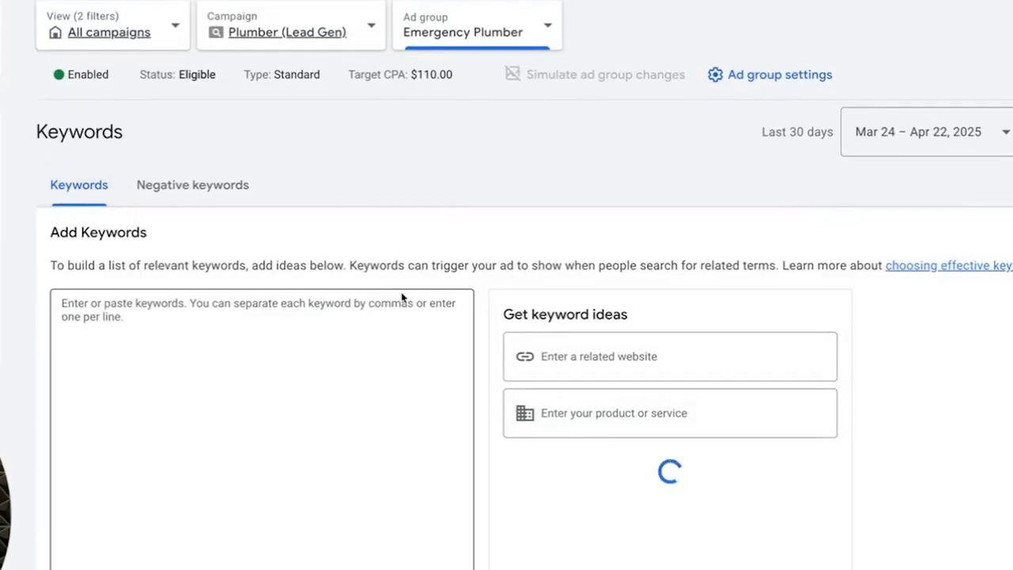
- Add the keyword ideas "emergency plumbing services", "emergency drain service" and "emergency plumbing services near me" to the new keywords list
scroll(399, 393, "down", 3)
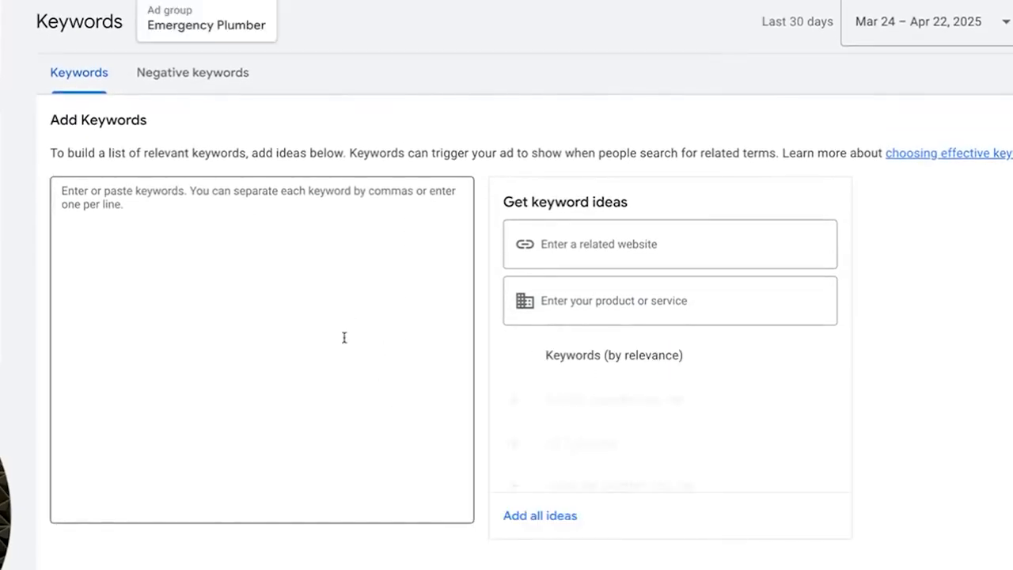
scroll(238, 281, "up", 3)
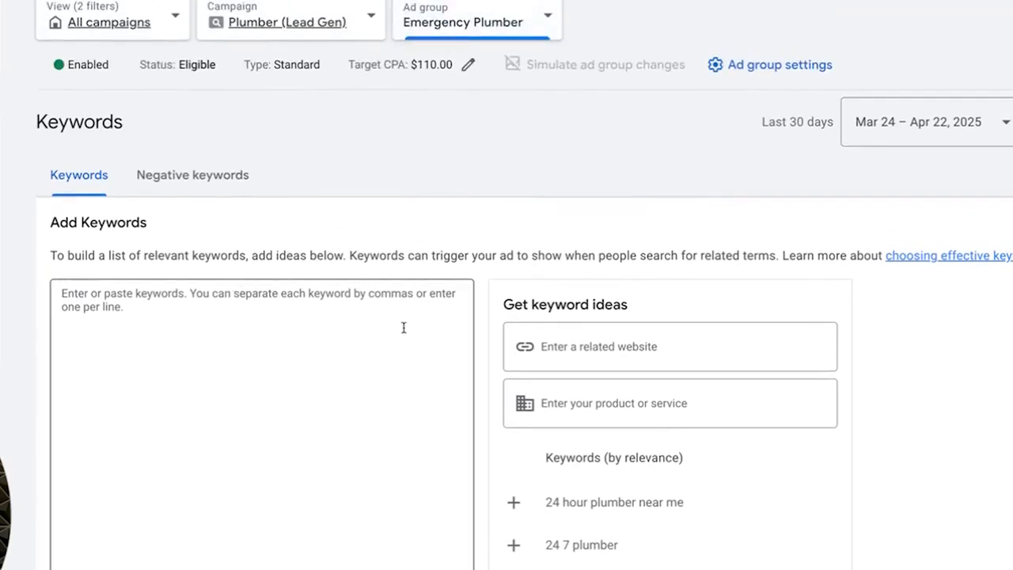
scroll(399, 337, "down", 5)
scroll(577, 370, "down", 1)
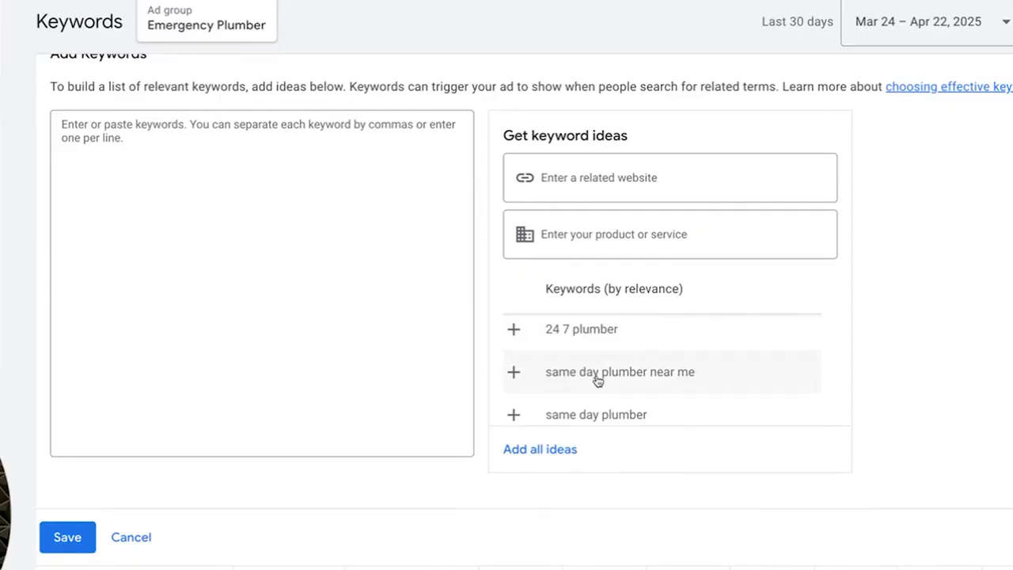
scroll(597, 381, "down", 5)
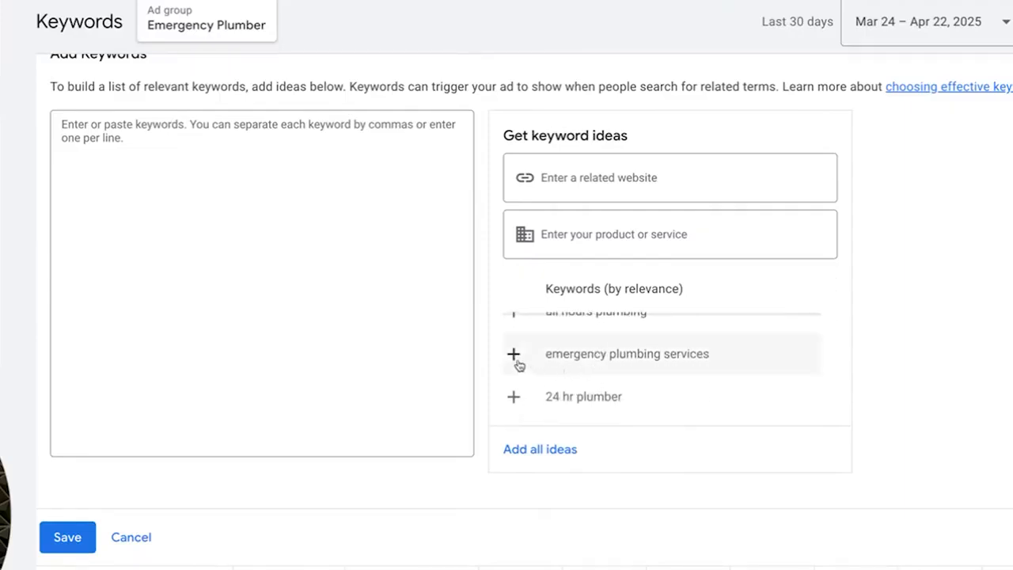
left_click(514, 356)
scroll(624, 364, "down", 2)
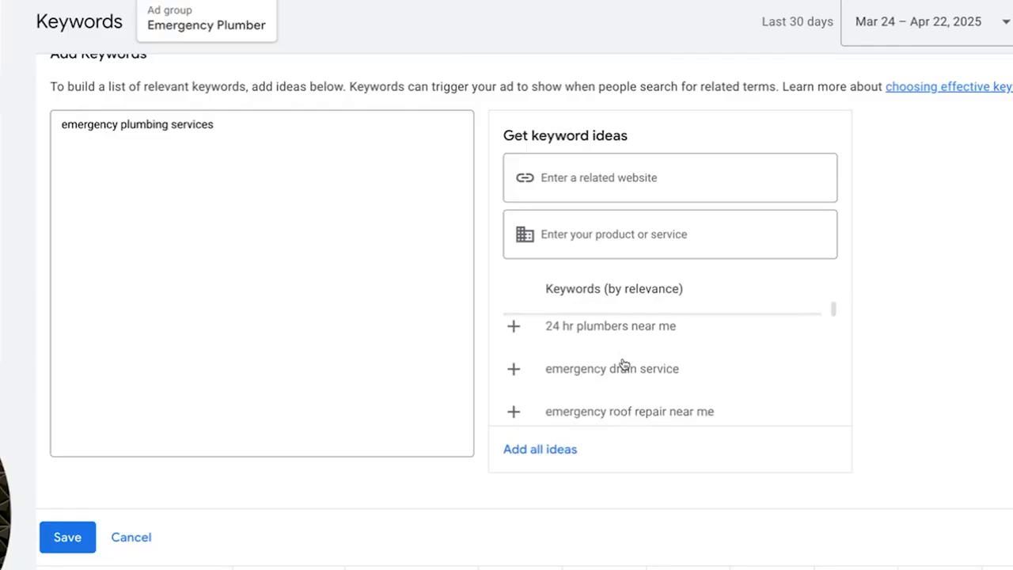
left_click(514, 370)
scroll(554, 377, "down", 1)
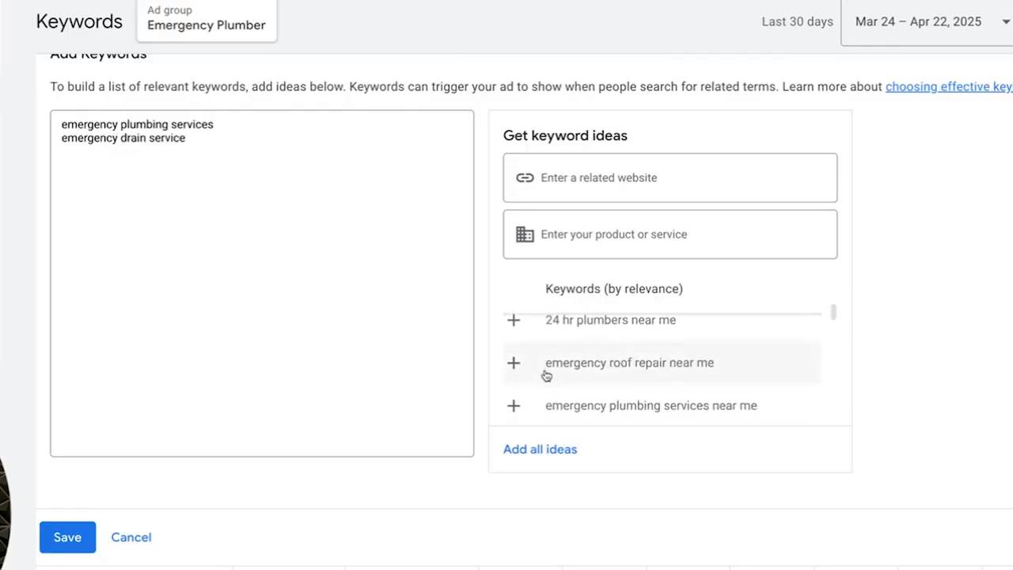
left_click(515, 384)
scroll(607, 380, "down", 1)
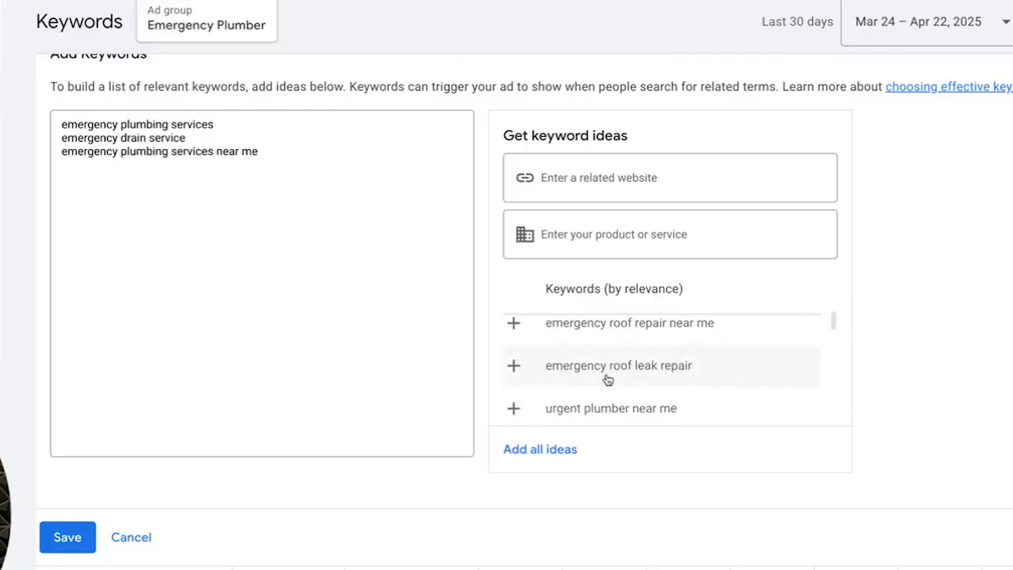
- Add the keyword ideas "emergency roof leak repair", "24 hour emergency plumbing service near me" and "emergency plumbers 24 7" to the new keywords list
left_click(514, 342)
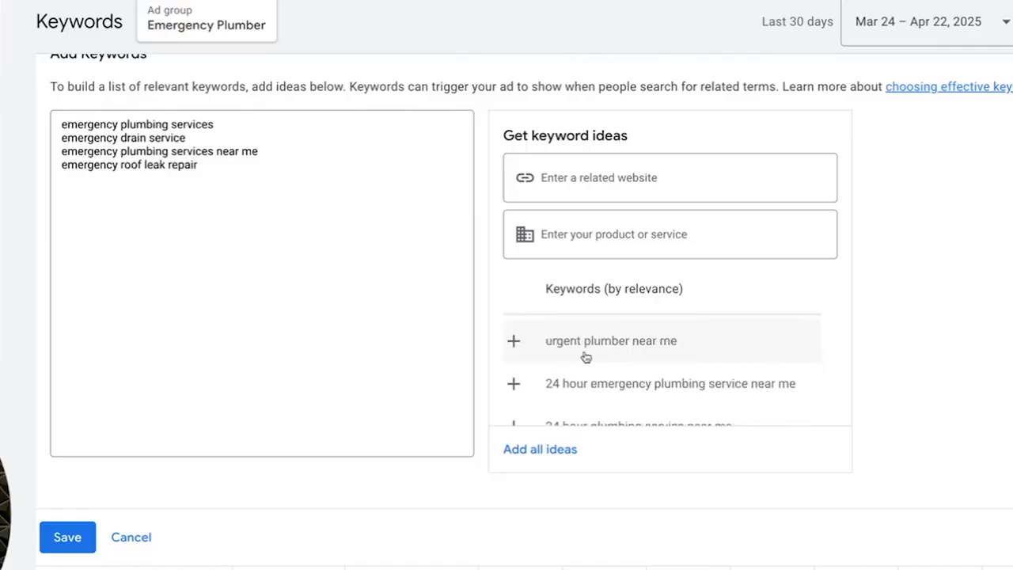
scroll(585, 358, "down", 1)
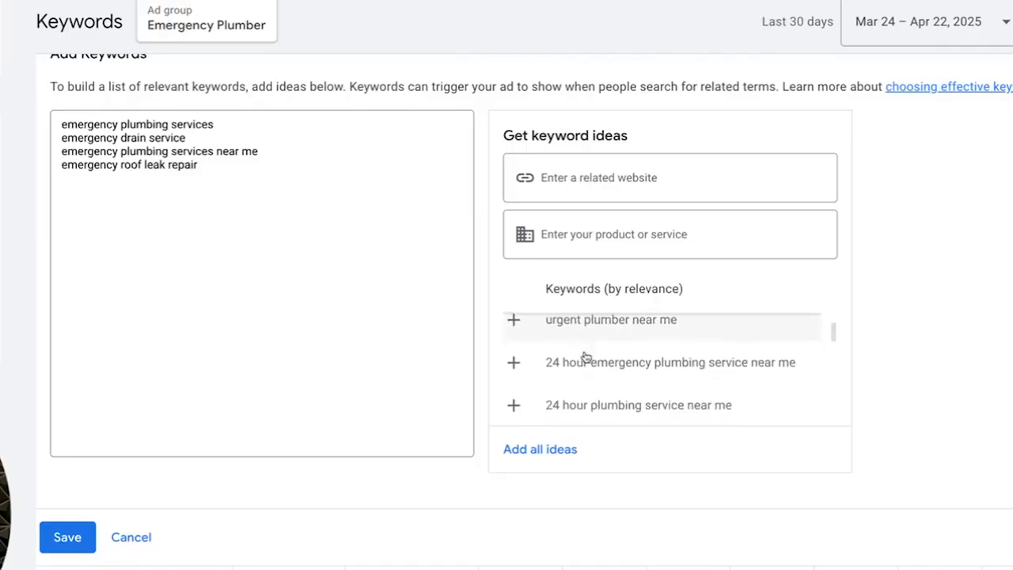
left_click(514, 360)
scroll(619, 362, "down", 1)
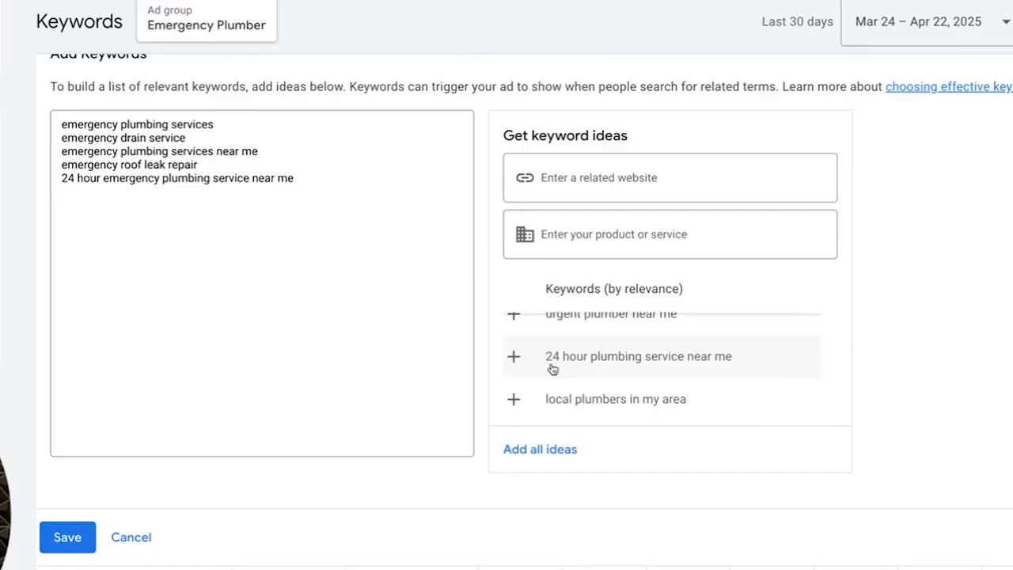
scroll(592, 375, "down", 4)
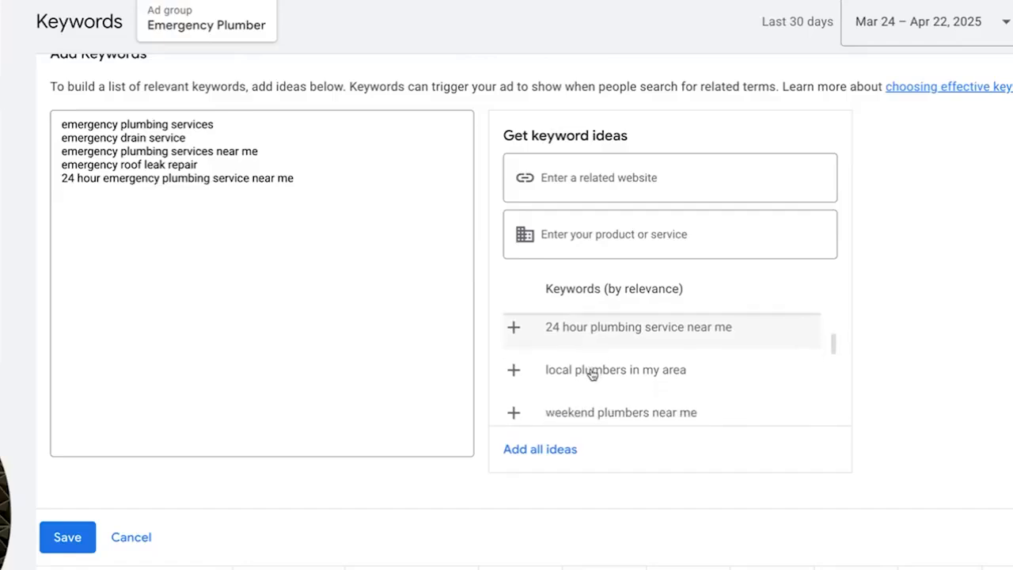
scroll(591, 376, "down", 2)
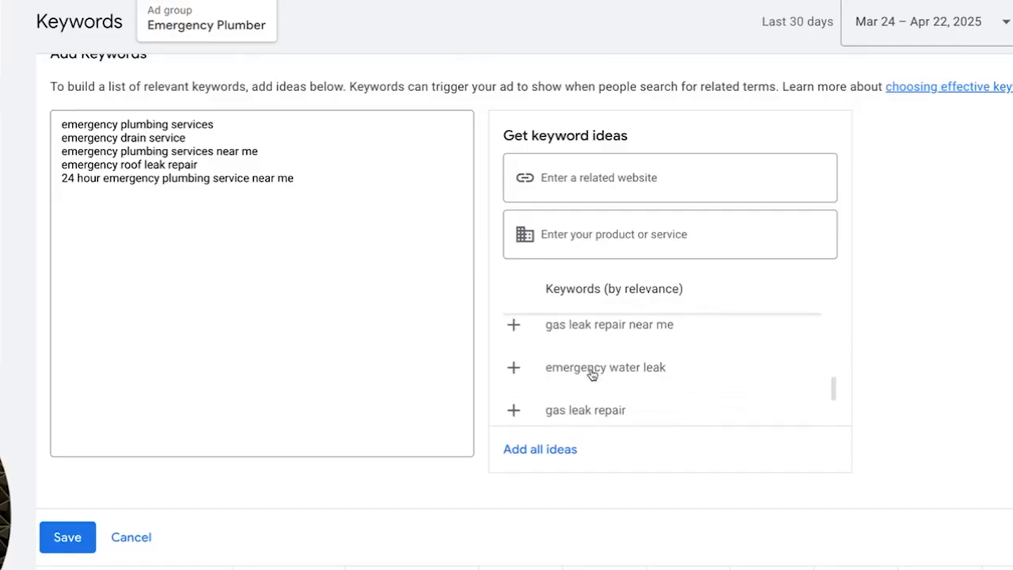
scroll(641, 379, "down", 4)
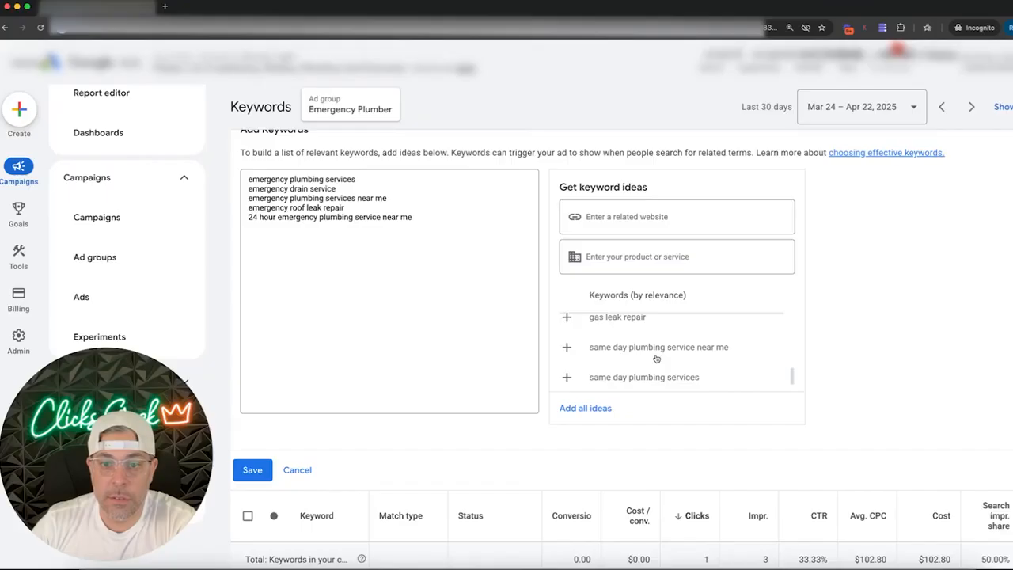
left_click(672, 344)
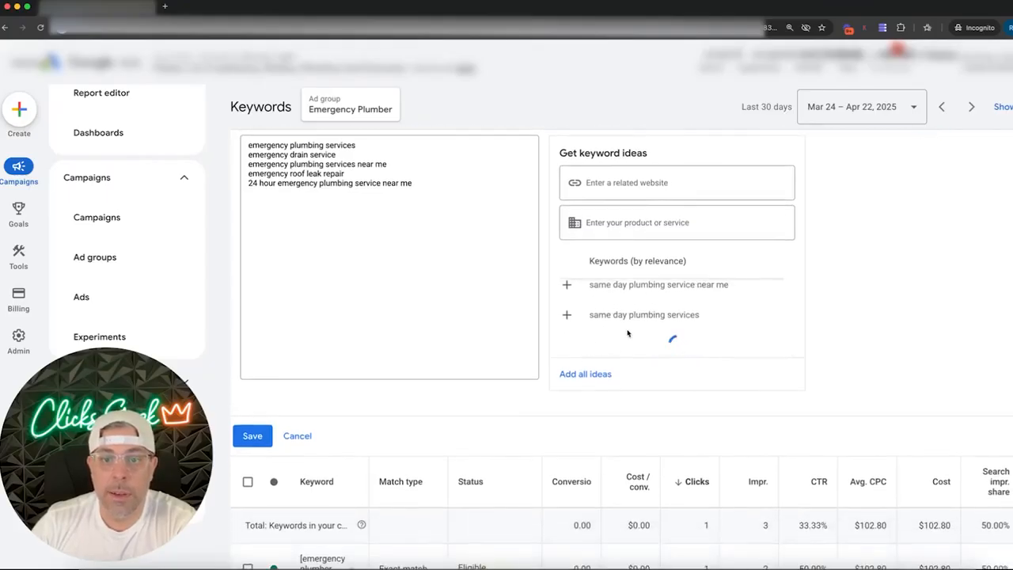
scroll(629, 332, "down", 2)
scroll(627, 333, "down", 1)
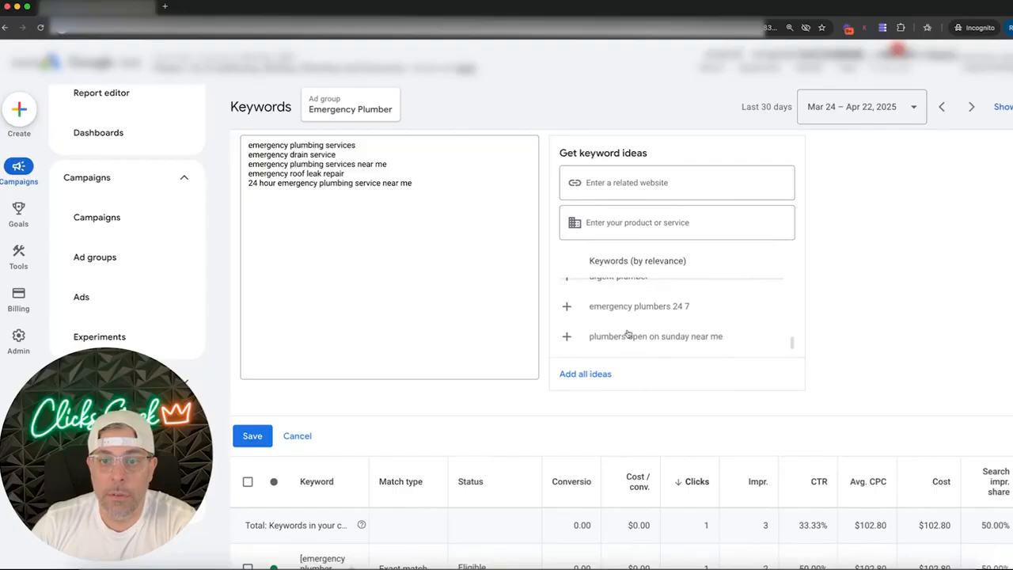
left_click(567, 308)
scroll(641, 309, "down", 1)
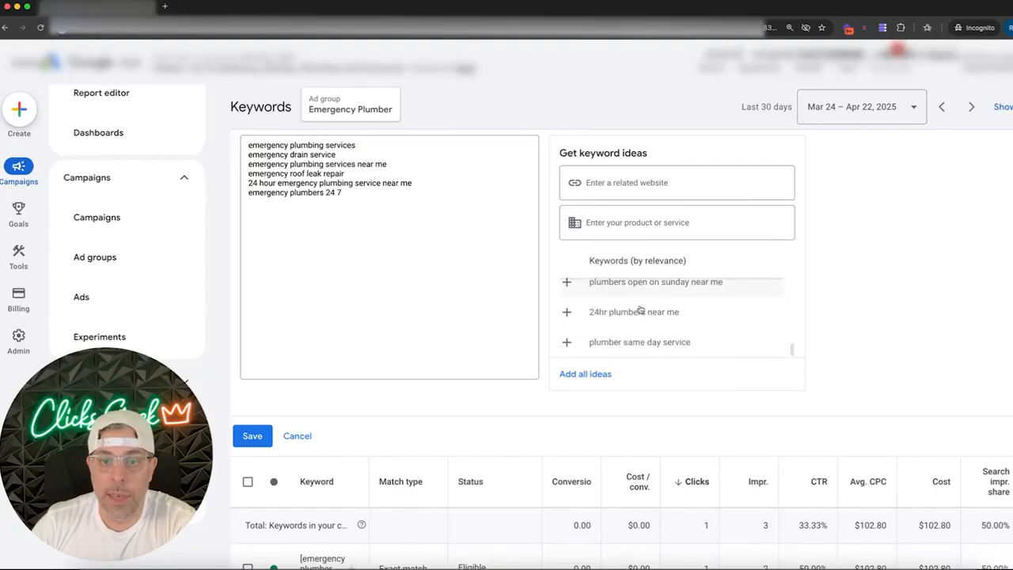
- Copy the six collected keyword ideas and add them as keywords in the keywordme extension
scroll(389, 294, "up", 2)
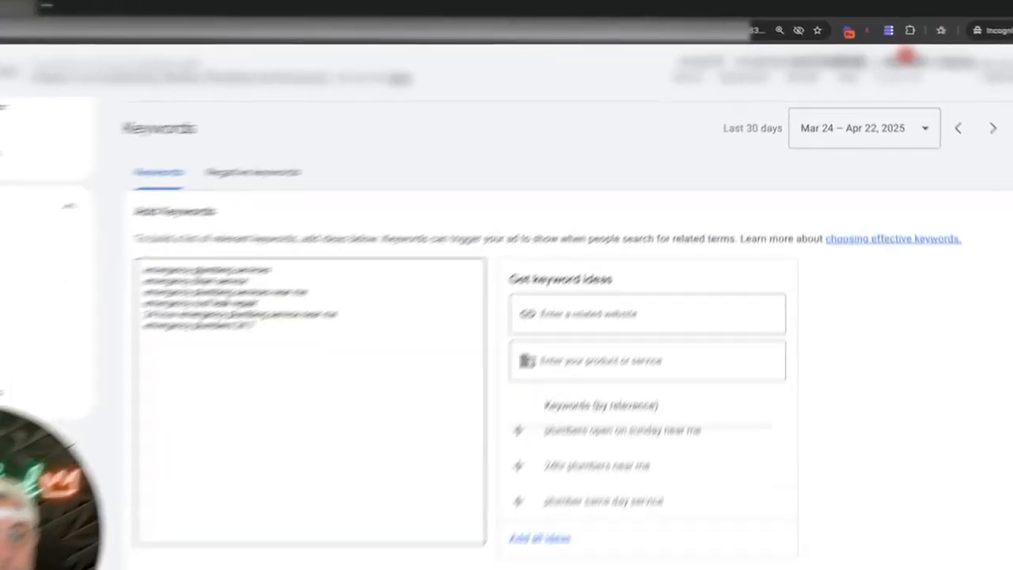
left_click_drag(64, 298, 205, 358)
key("ctrl+c")
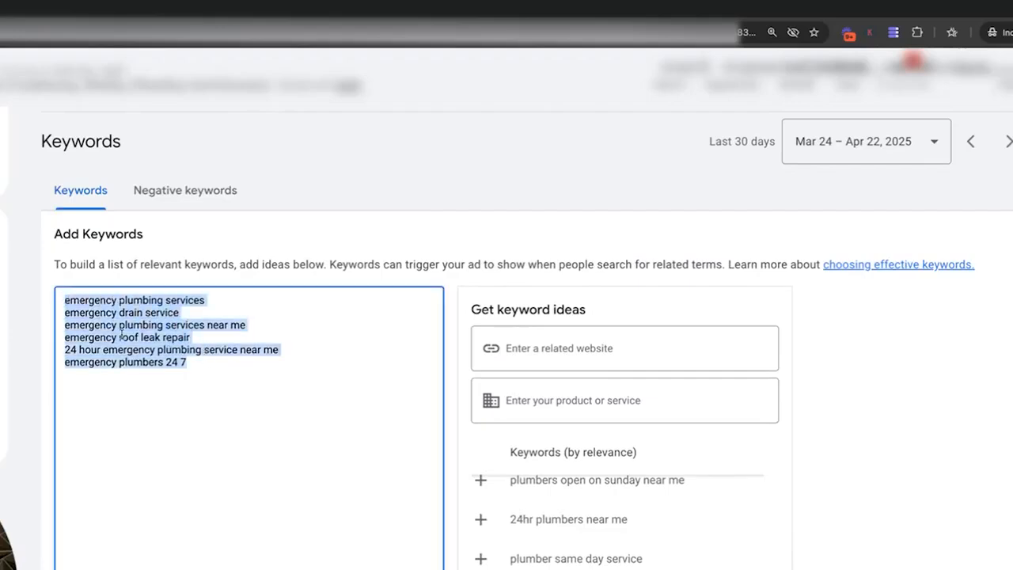
left_click(894, 32)
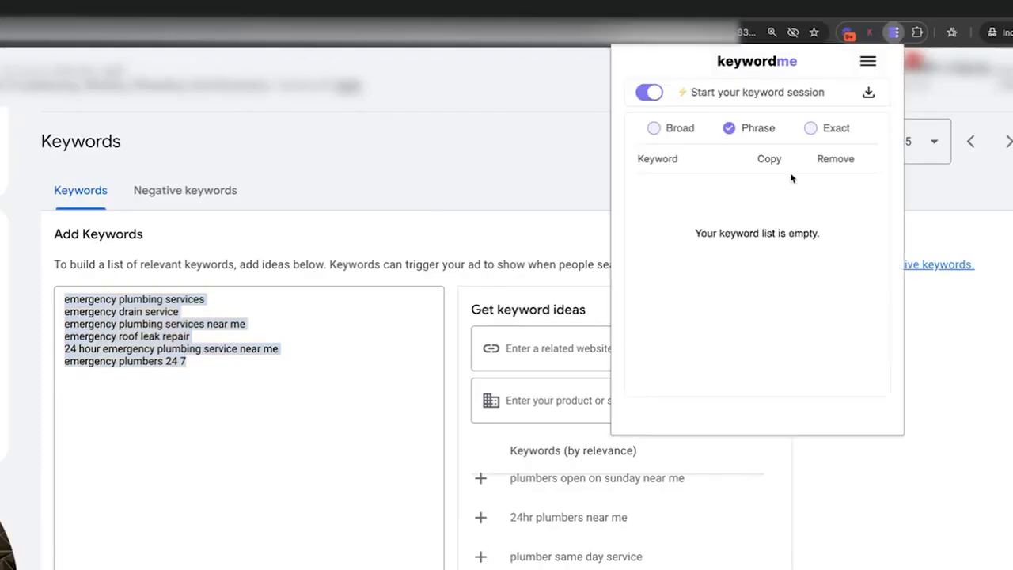
left_click(868, 63)
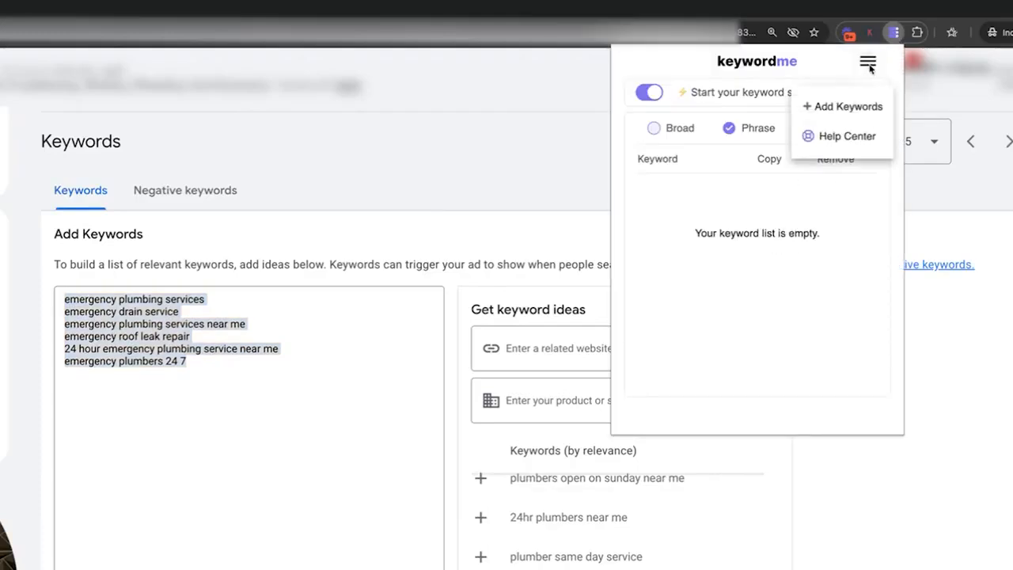
left_click(844, 108)
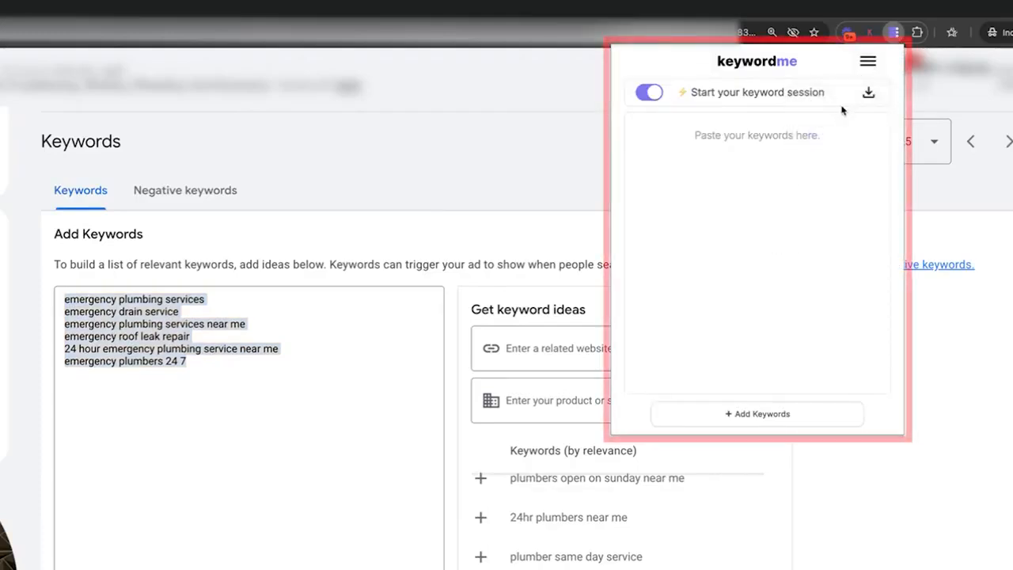
left_click(722, 144)
key("ctrl+v")
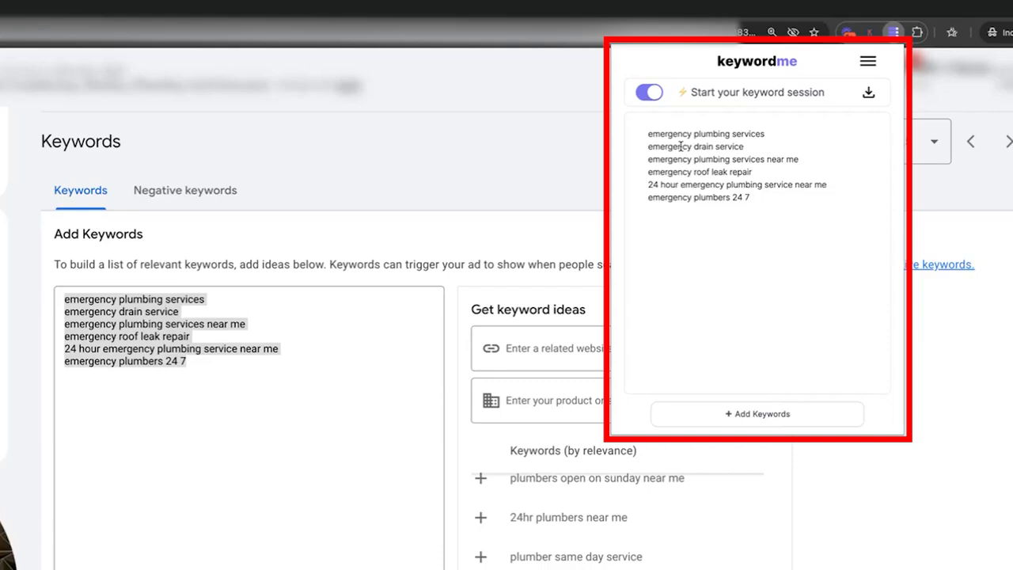
left_click(753, 414)
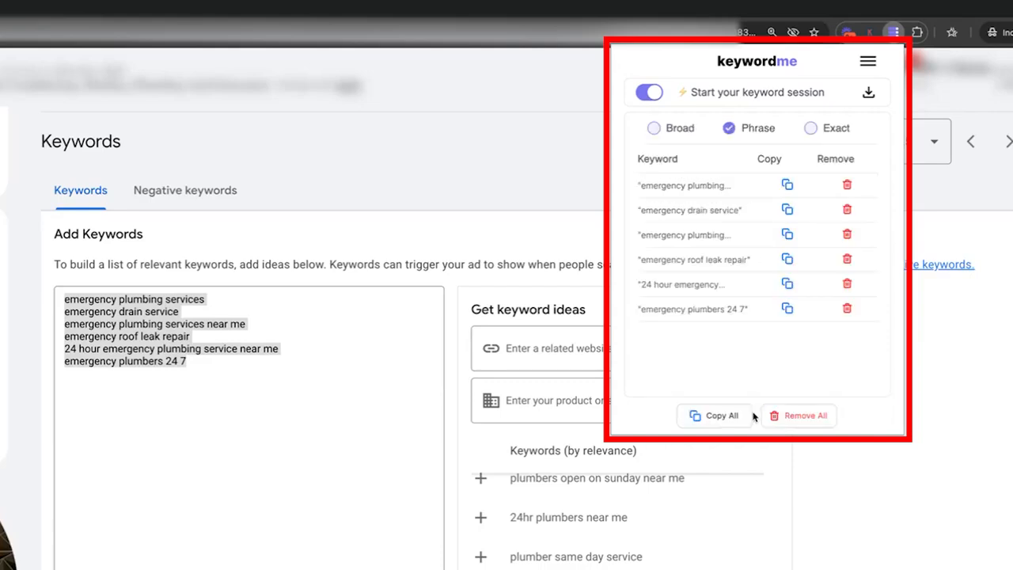
- Include exact match alongside phrase match in keywordme and copy all the formatted keywords
left_click(831, 132)
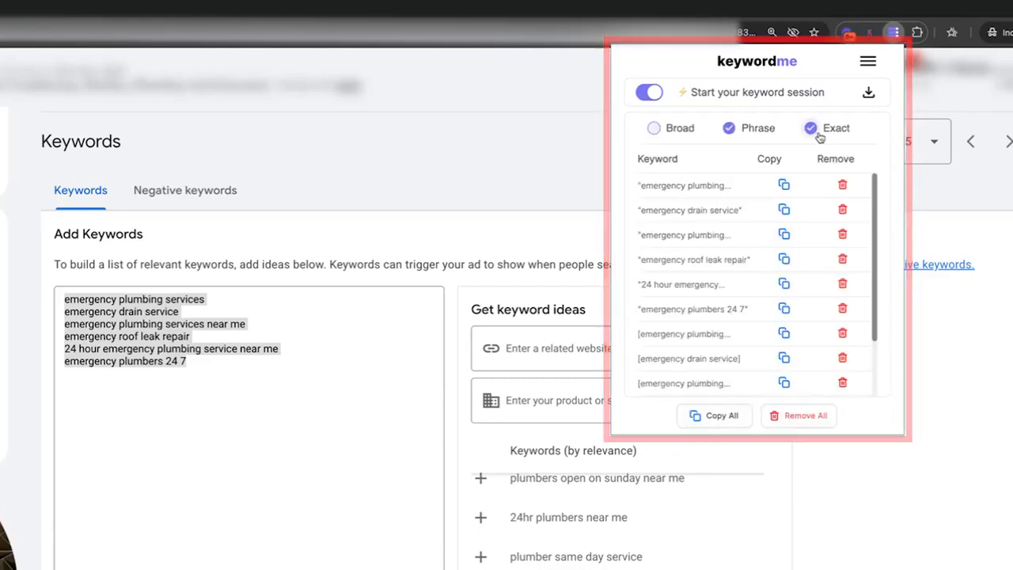
scroll(728, 261, "down", 2)
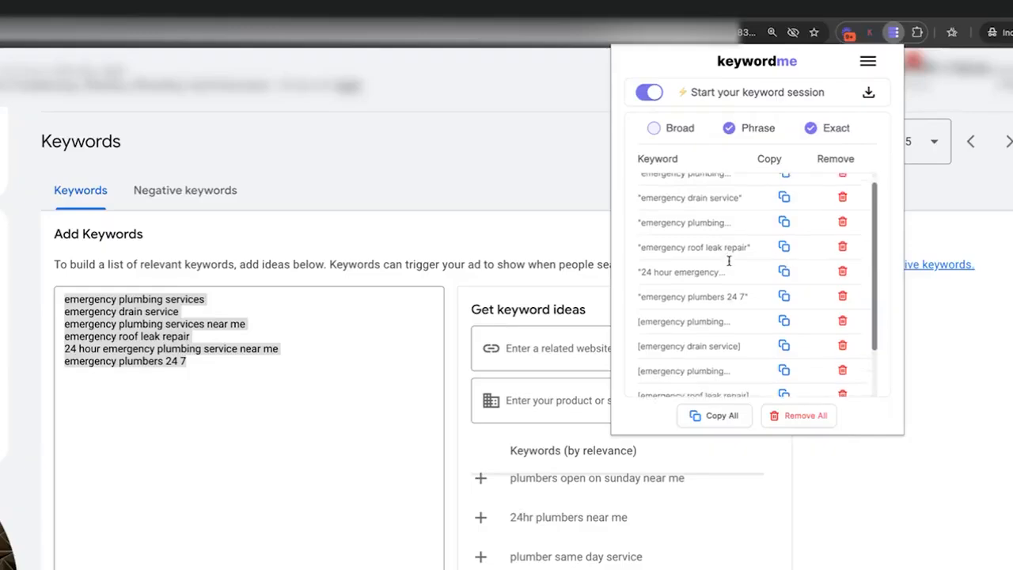
scroll(729, 261, "up", 2)
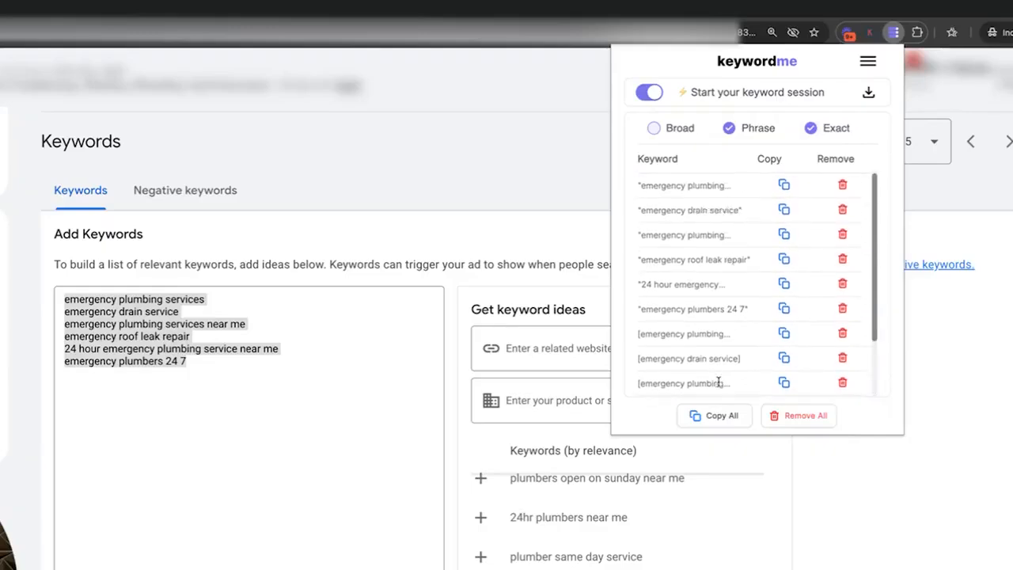
left_click(718, 414)
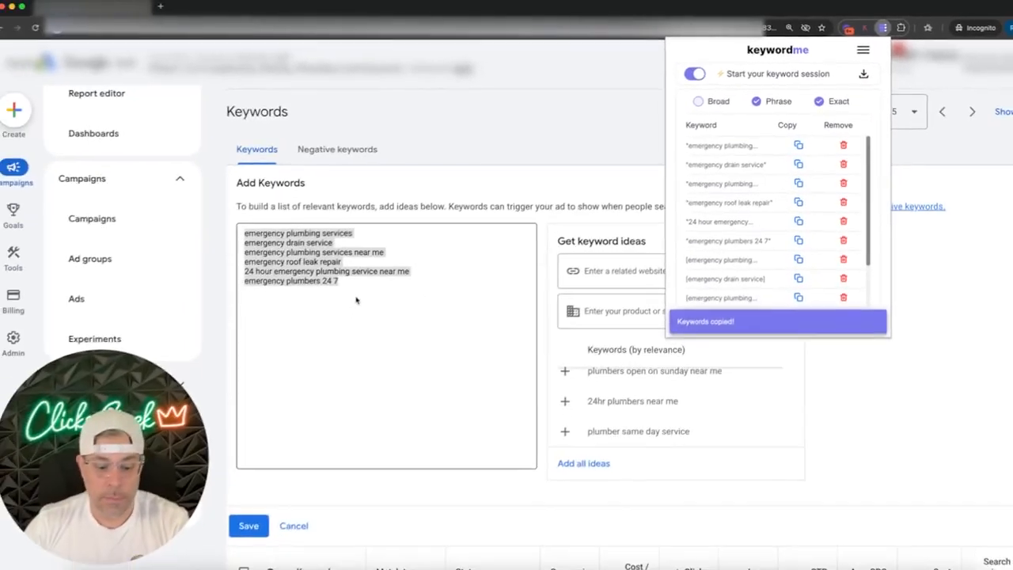
- Replace the plain keywords in the Emergency Plumber ad group's entry with the copied phrase and exact match versions, and save them
left_click(345, 303)
key("super+v")
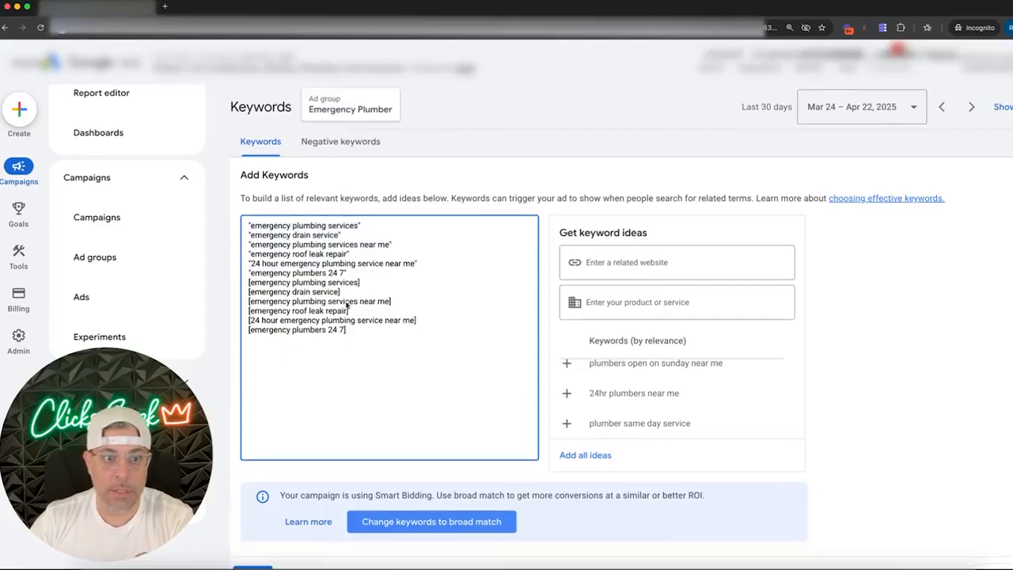
scroll(289, 425, "down", 2)
left_click(252, 494)
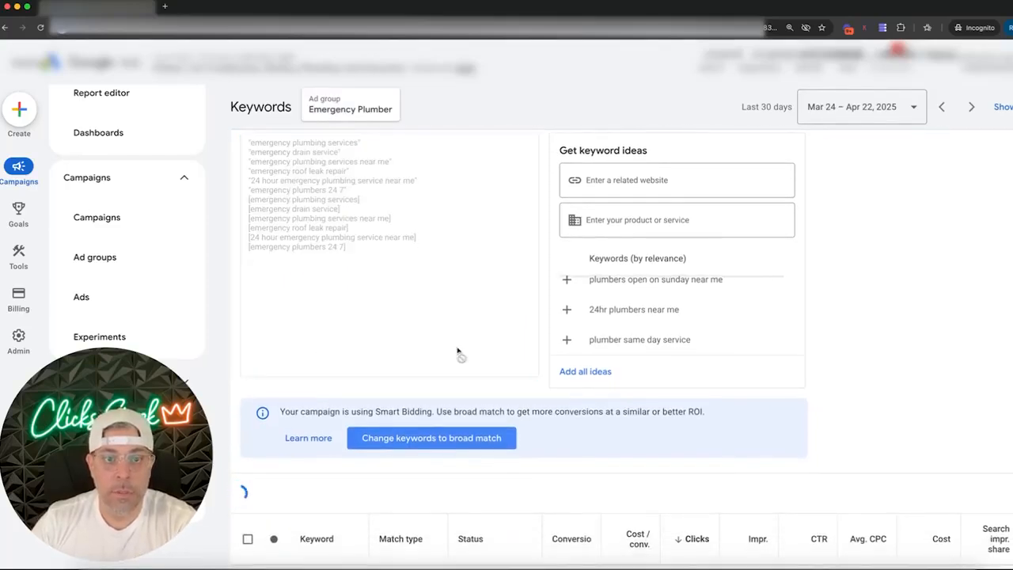
- Review the match types and statuses of the newly added keywords in the Emergency Plumber ad group
scroll(457, 352, "down", 3)
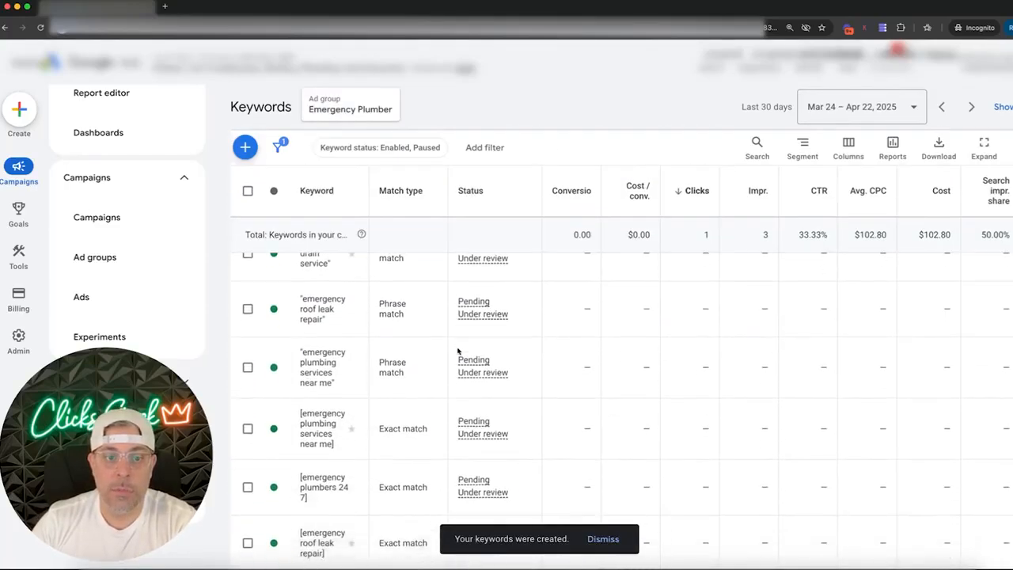
scroll(457, 352, "down", 5)
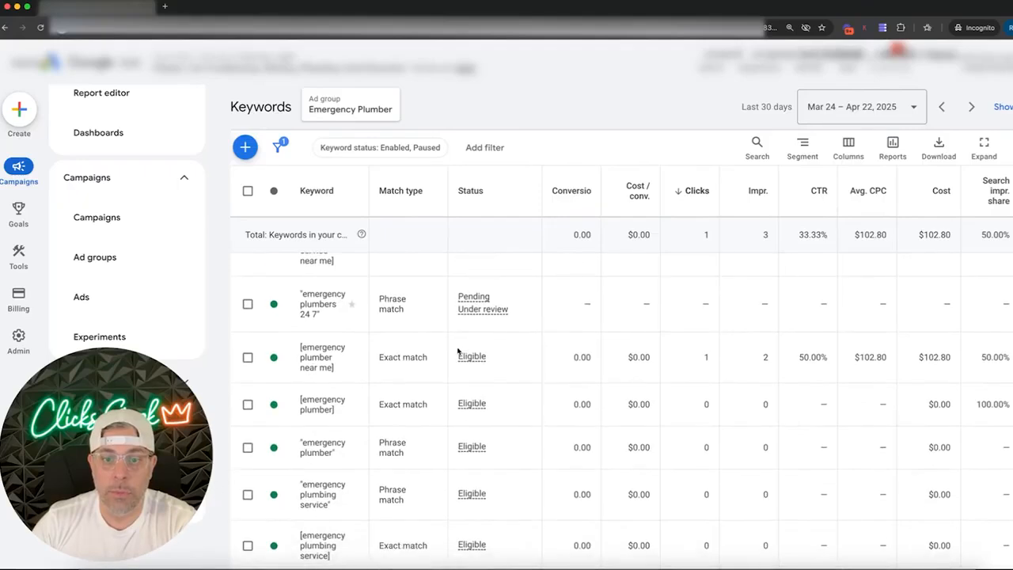
scroll(456, 352, "up", 8)
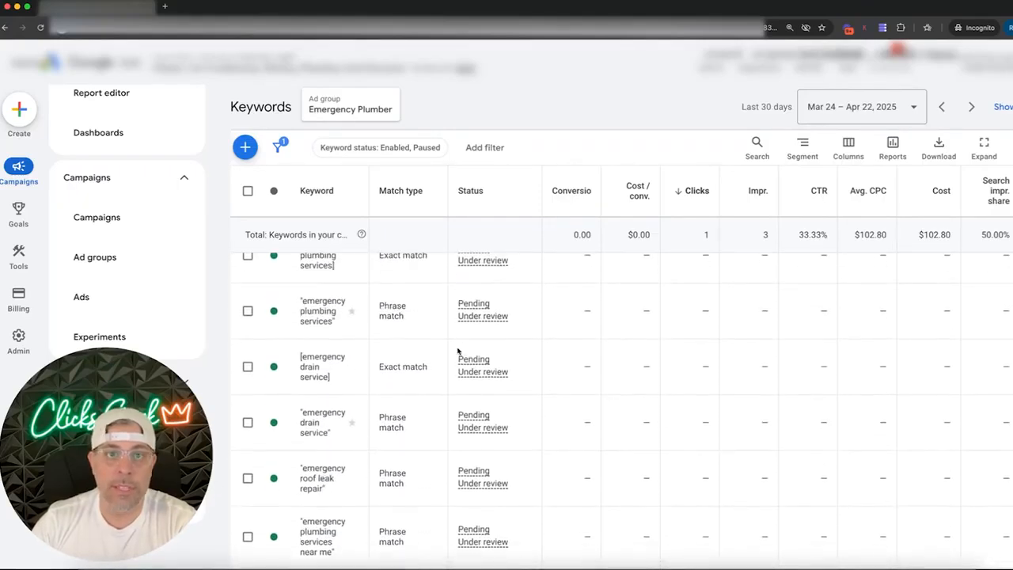
scroll(456, 351, "up", 1)
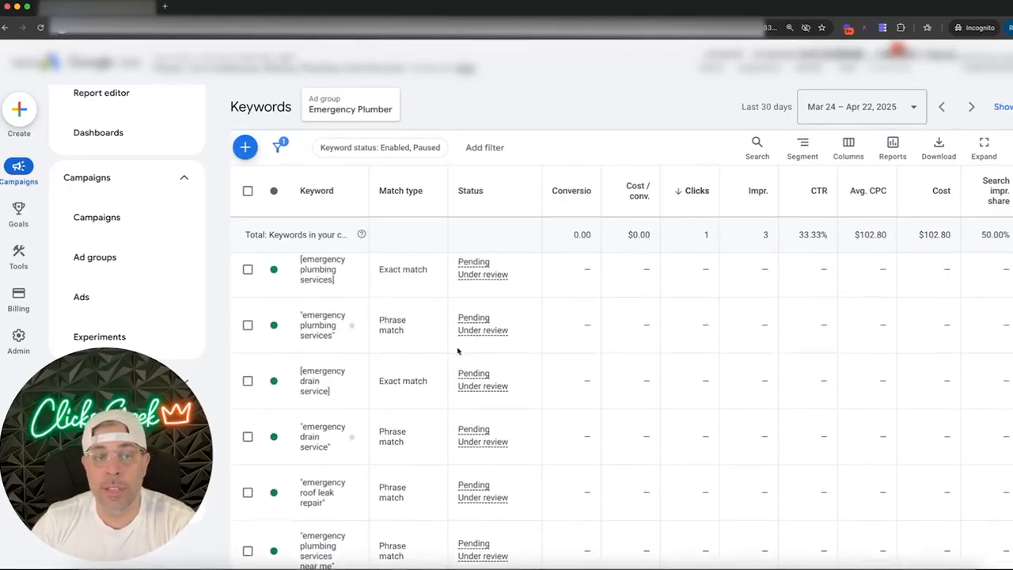
scroll(456, 351, "up", 3)
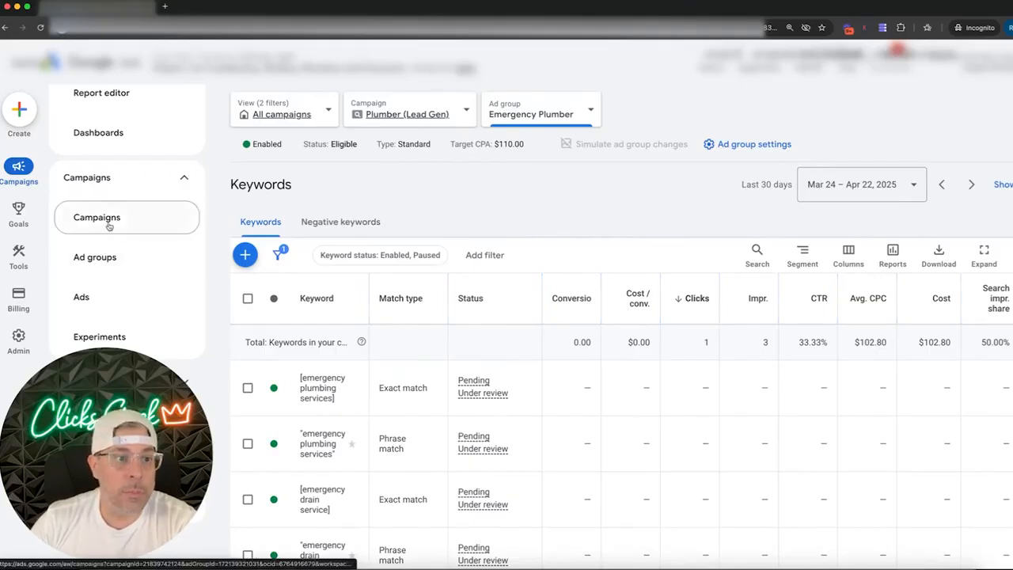
scroll(108, 219, "up", 5)
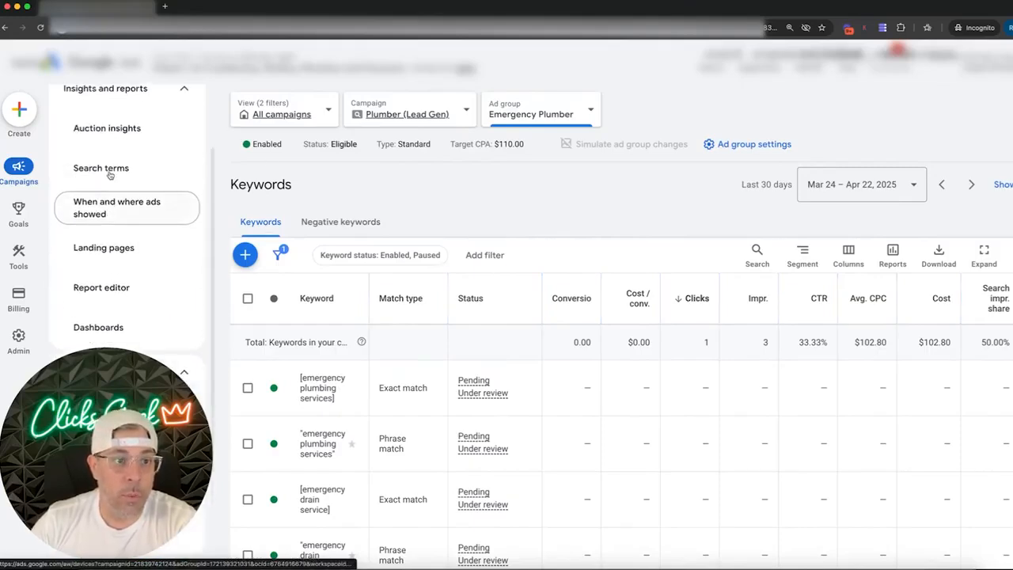
- Show the search terms report for all ad groups in the Plumber (Lead Gen) campaign
left_click(101, 197)
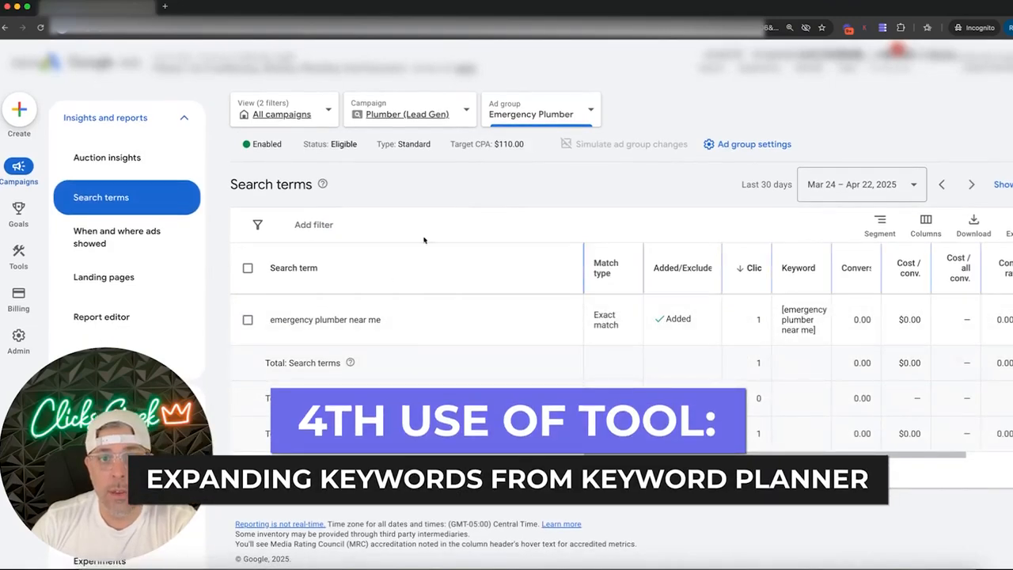
left_click(538, 113)
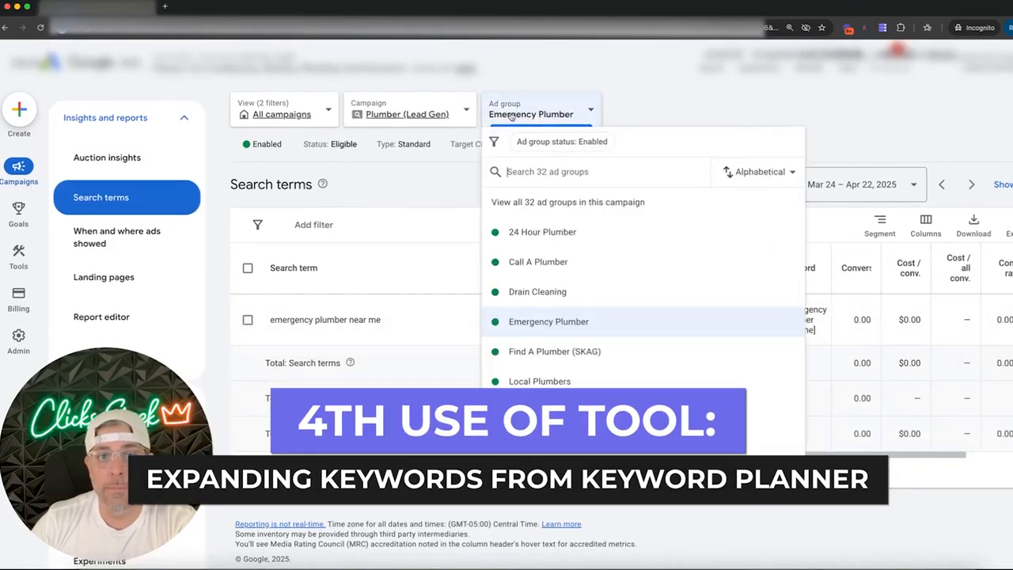
left_click(551, 203)
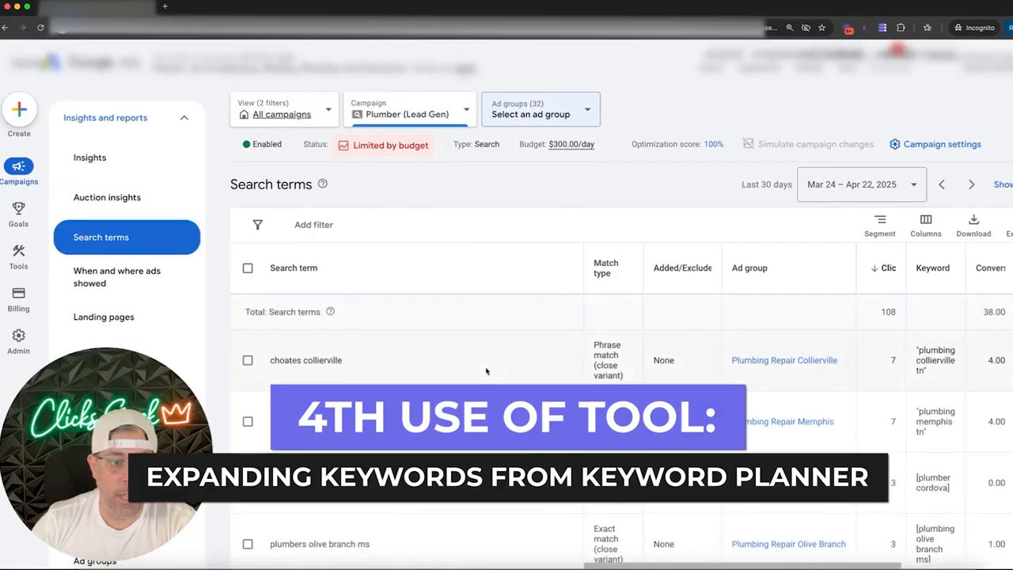
scroll(611, 385, "right", 3)
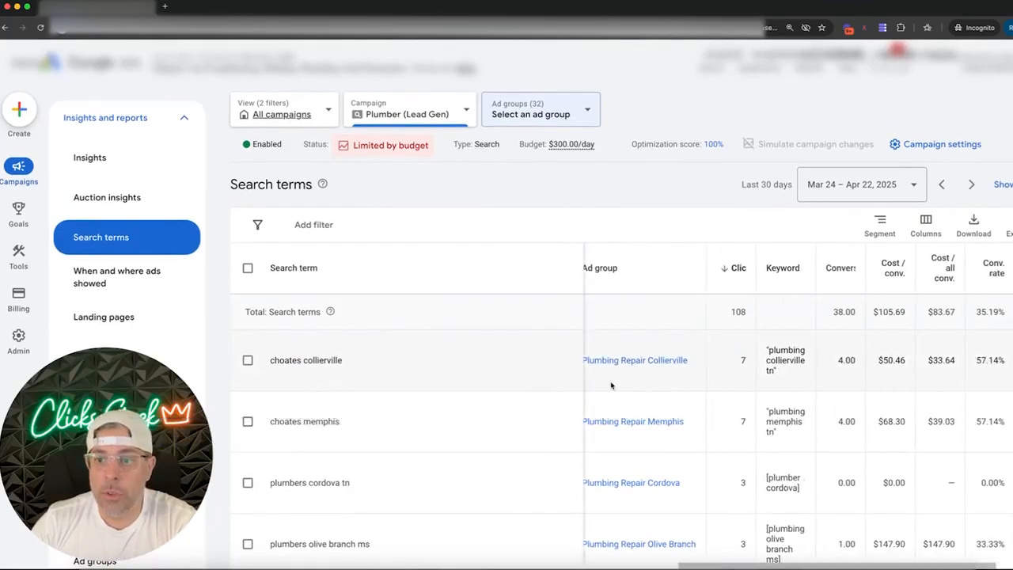
scroll(611, 385, "left", 2)
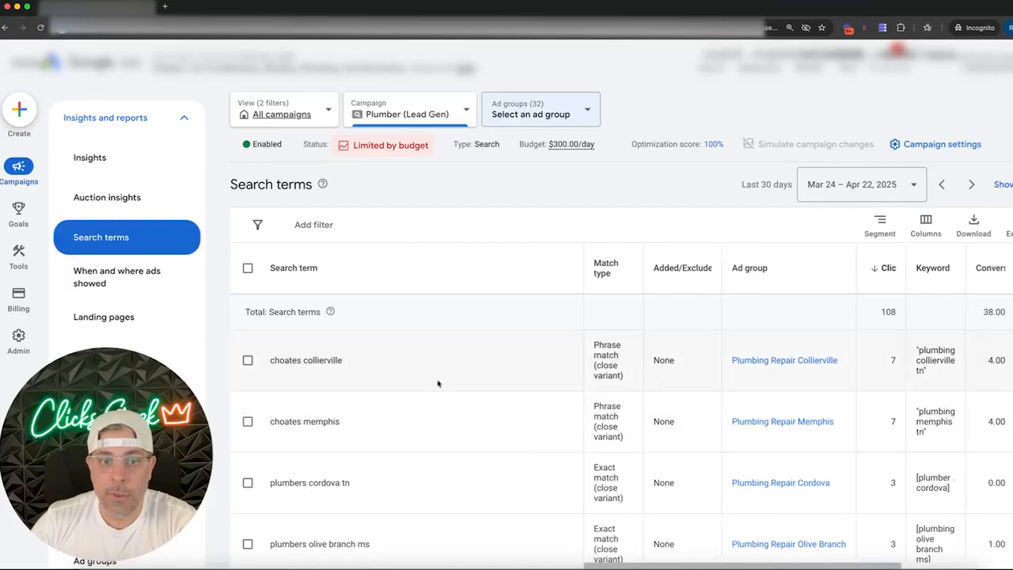
- Remove all previously collected keywords from the keywordme list
left_click(882, 29)
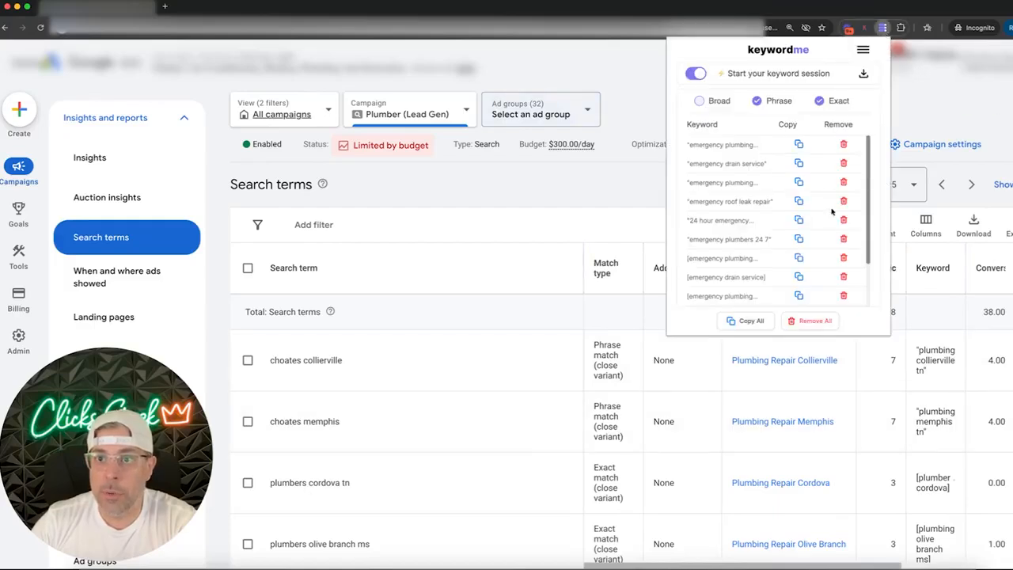
left_click(815, 320)
left_click(596, 233)
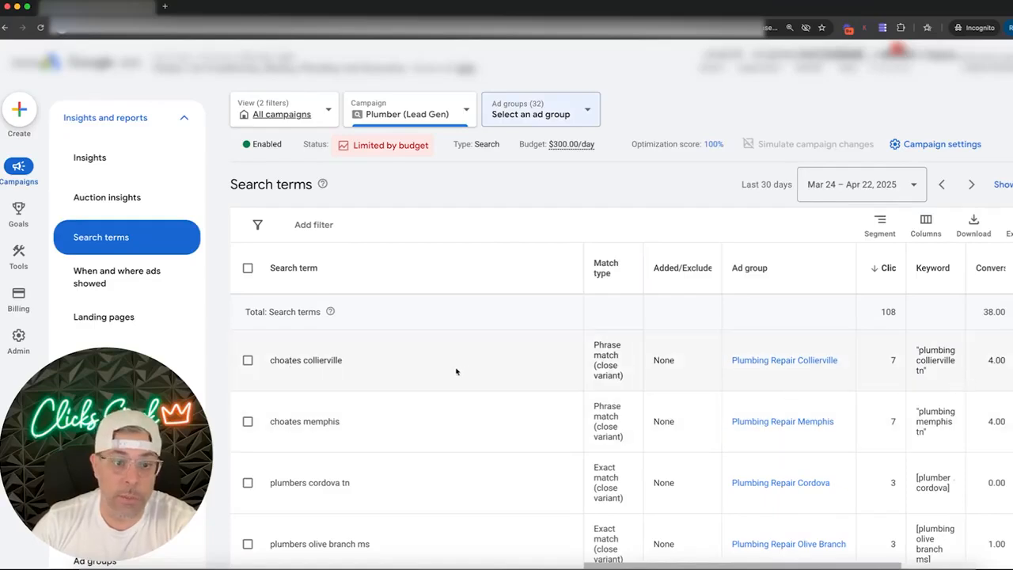
- Collect the search term "plumbers olive branch ms" with keywordme and open its Plumbing Repair Olive Branch ad group
scroll(391, 377, "down", 3)
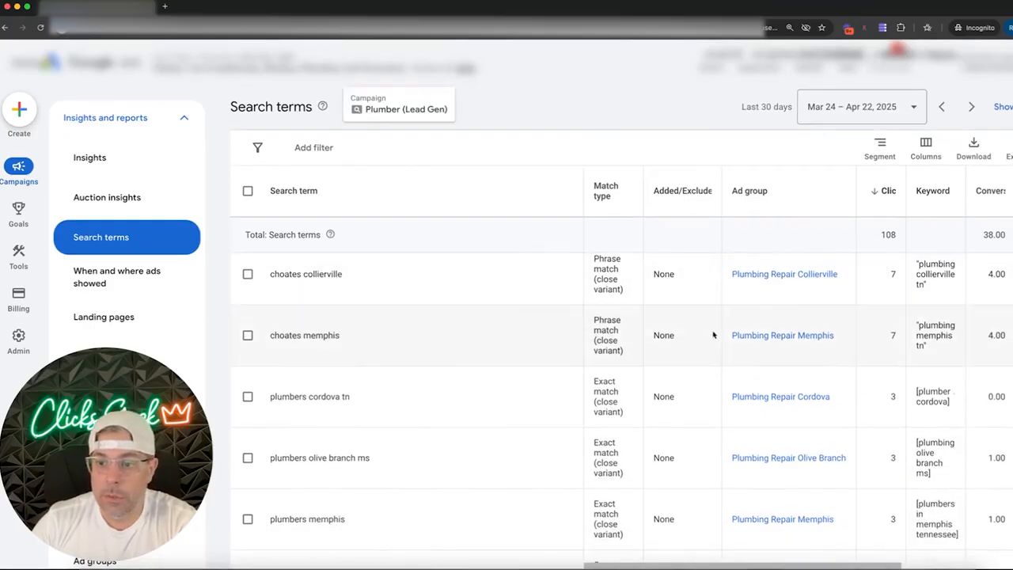
scroll(712, 335, "down", 1)
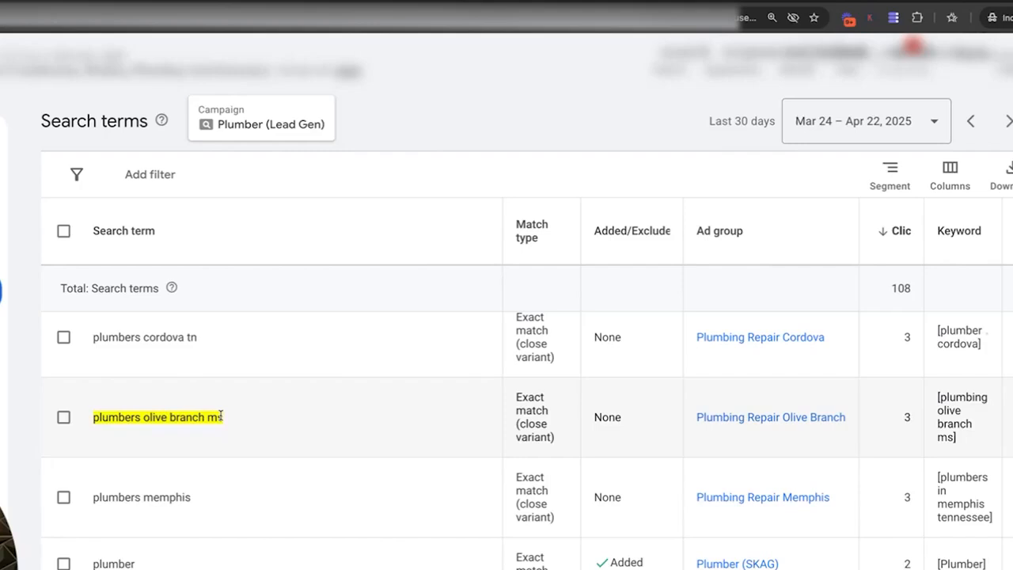
left_click(800, 428)
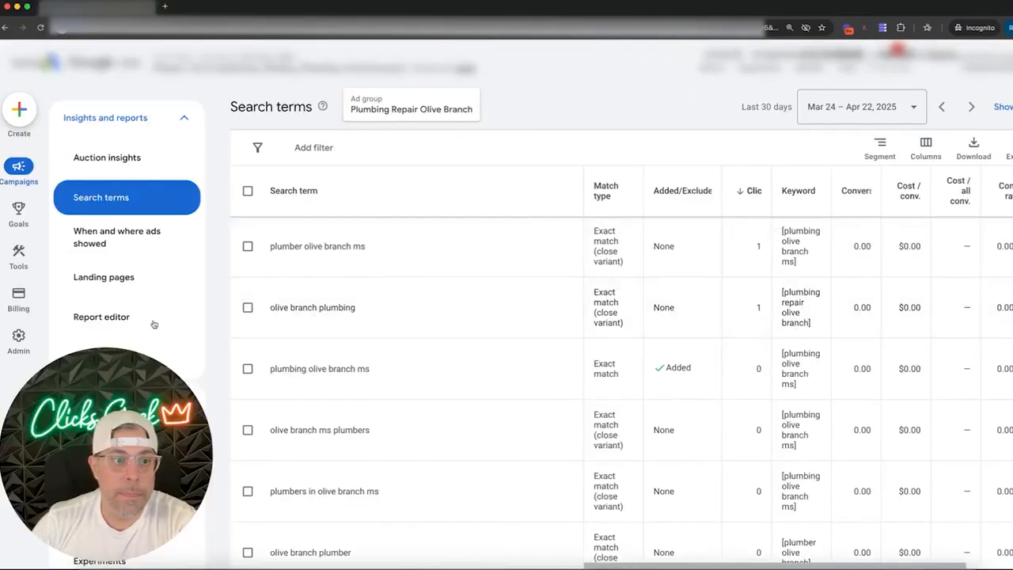
- Open the entry for adding new keywords to the Plumbing Repair Olive Branch ad group
scroll(100, 443, "down", 5)
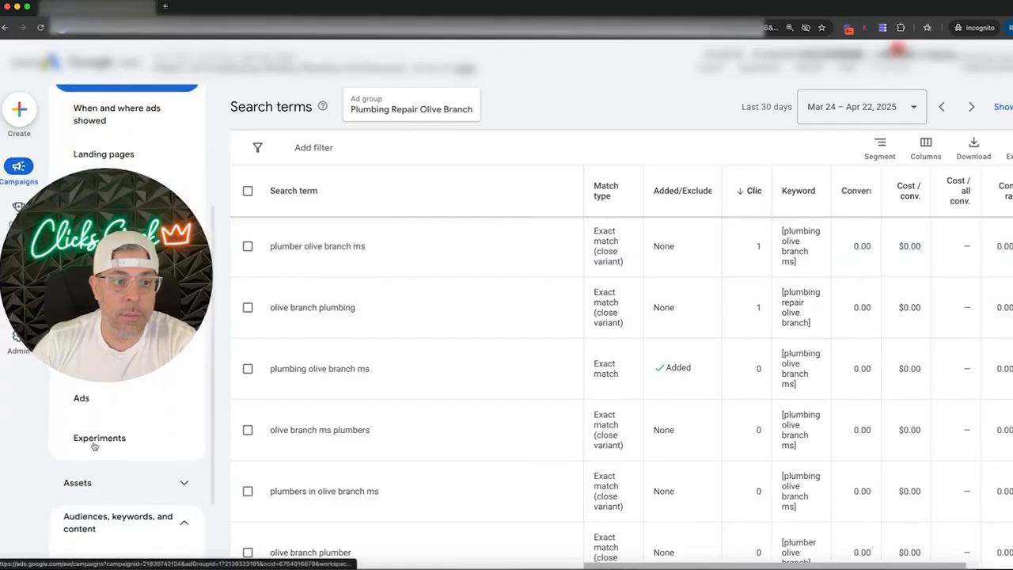
left_click(100, 493)
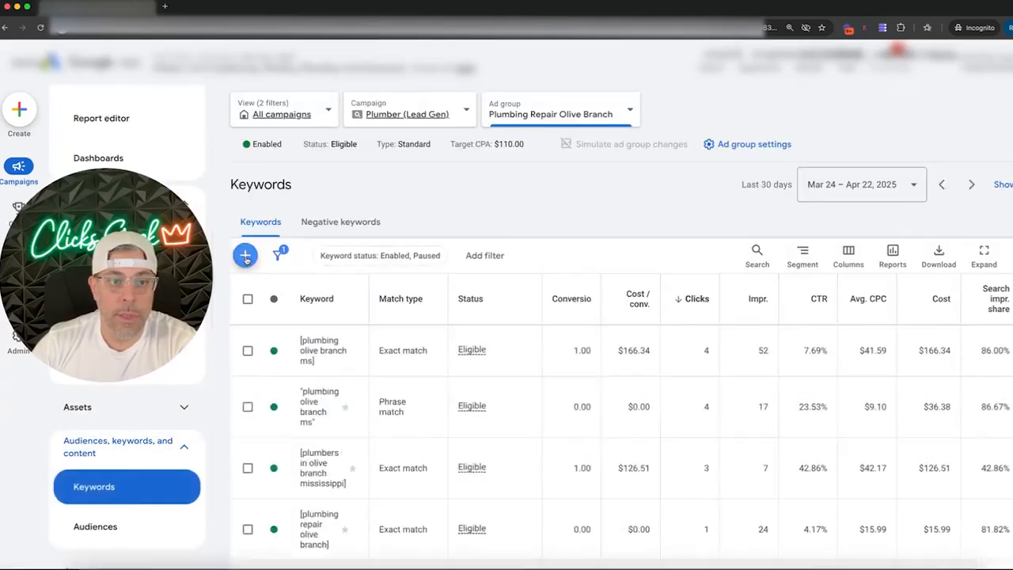
left_click(245, 251)
left_click(307, 333)
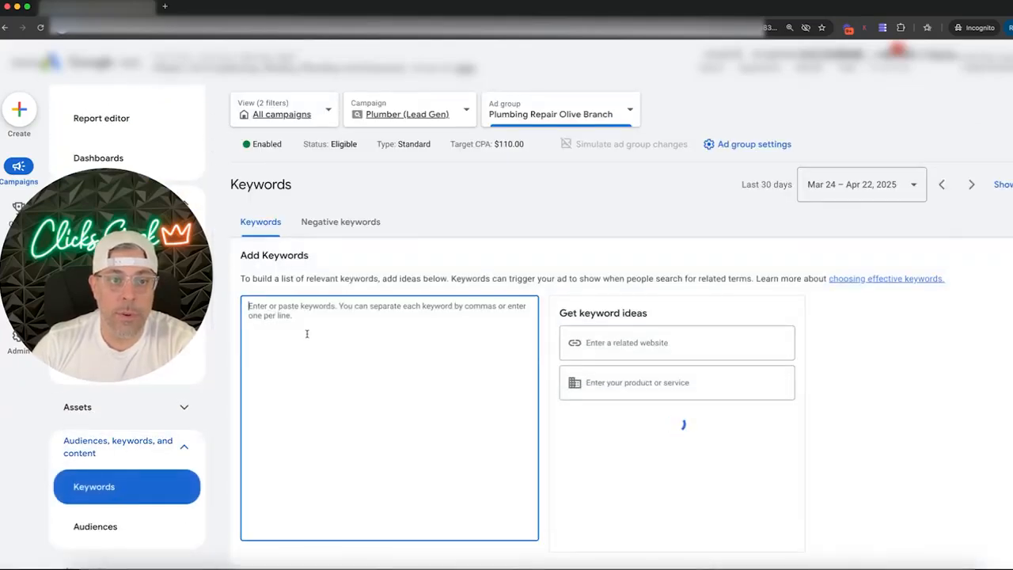
- Copy the phrase and exact match versions of "plumbers olive branch ms" from keywordme into the ad group's keyword entry and save them
left_click(883, 28)
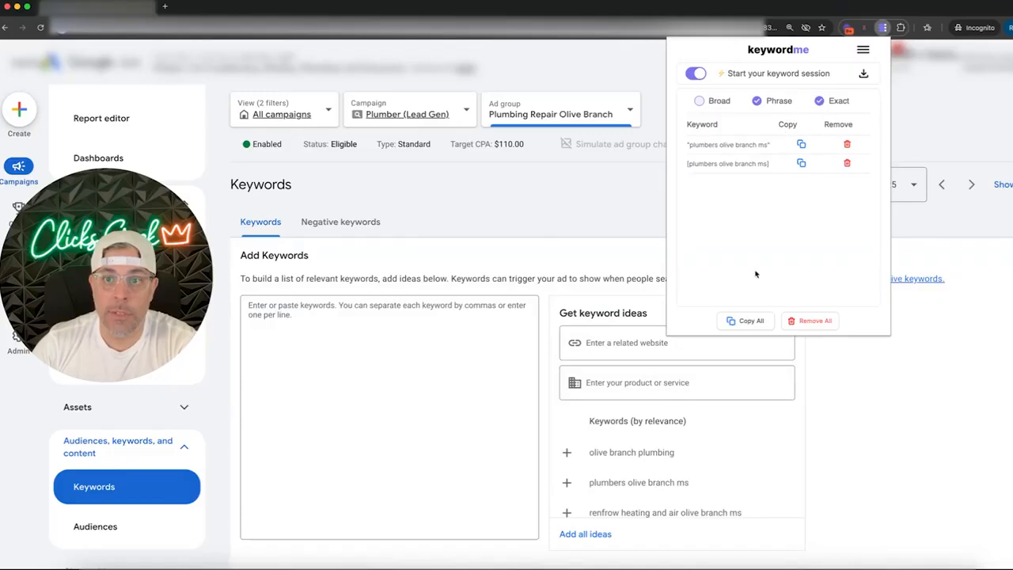
left_click(746, 322)
left_click(388, 321)
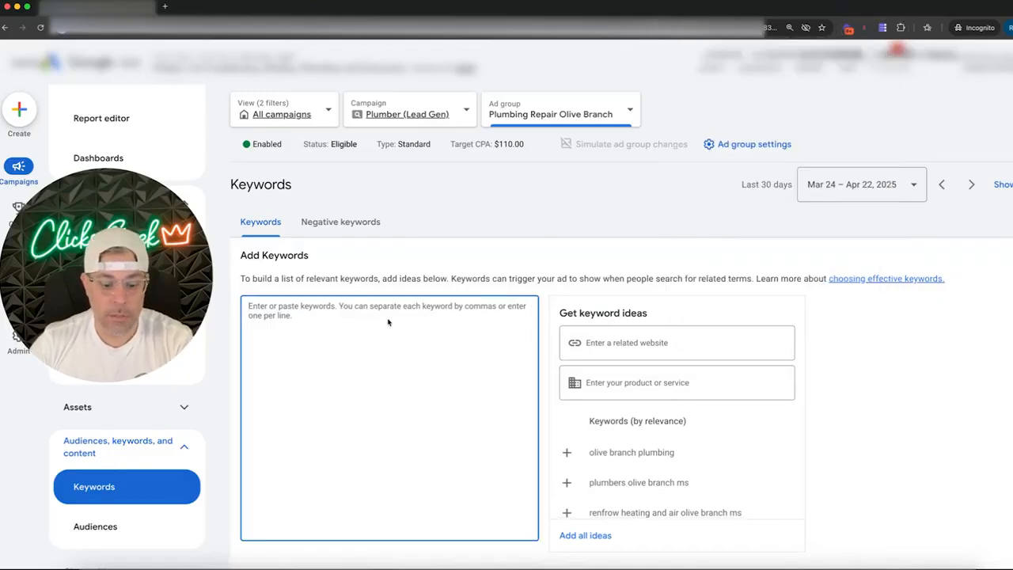
type("\"plumbers olive branch ms\" [plumbers olive branch ms]")
scroll(388, 321, "down", 2)
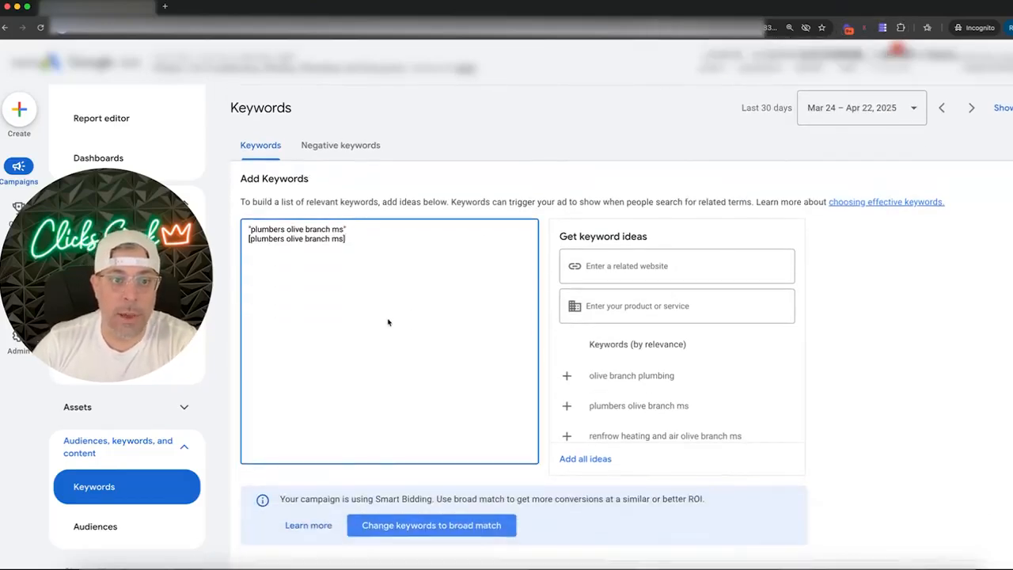
scroll(303, 502, "down", 1)
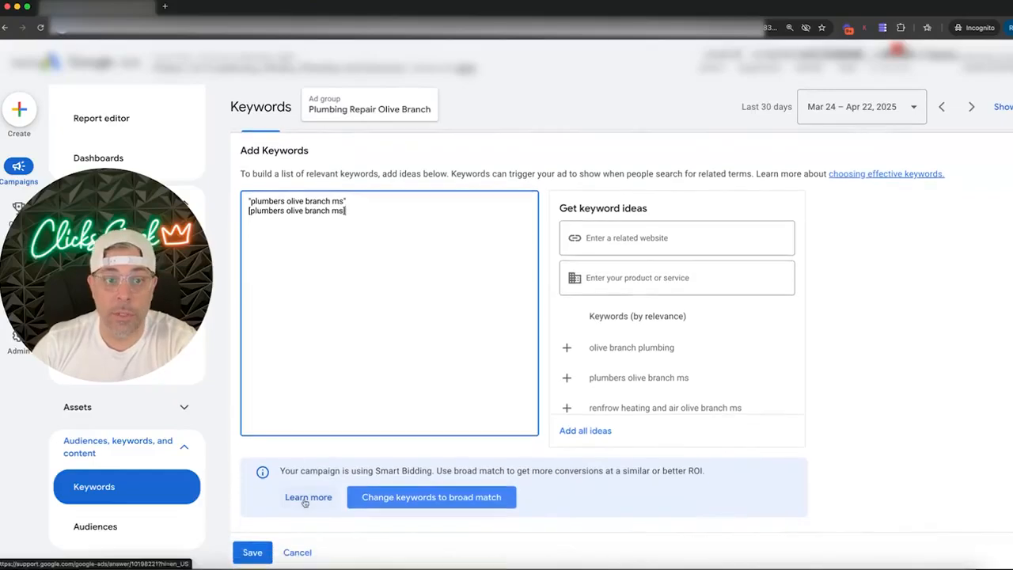
left_click(256, 554)
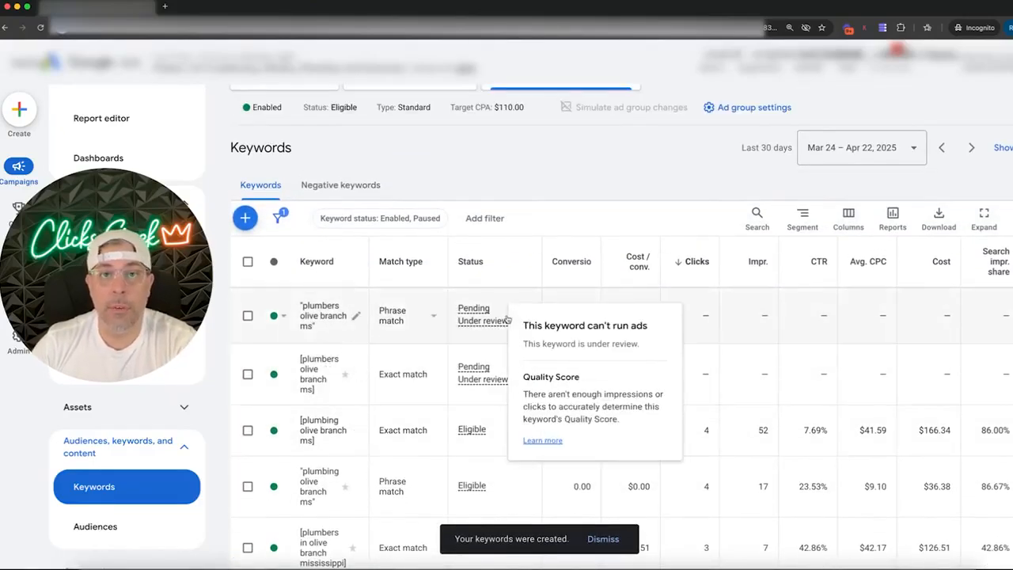
- Widen the Keyword column of the keywords table so that each keyword fits on one line
left_click_drag(123, 241, 125, 418)
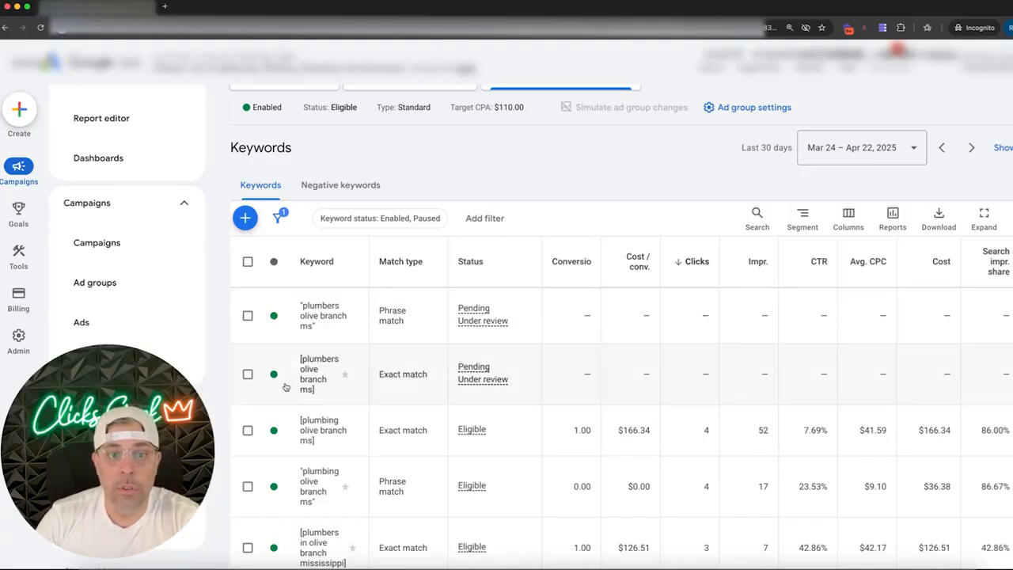
left_click_drag(368, 279, 486, 279)
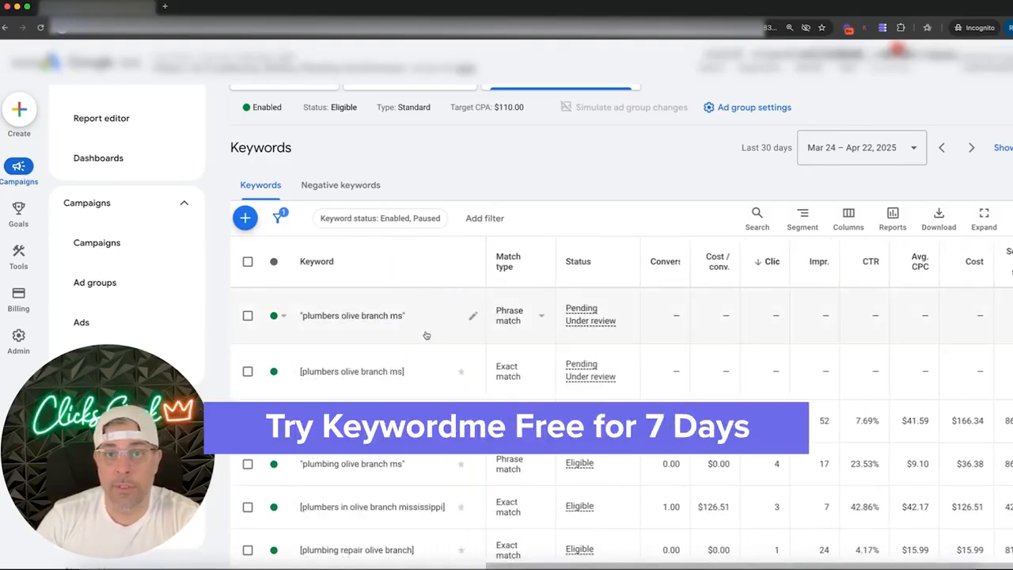
scroll(425, 335, "down", 3)
scroll(427, 334, "up", 5)
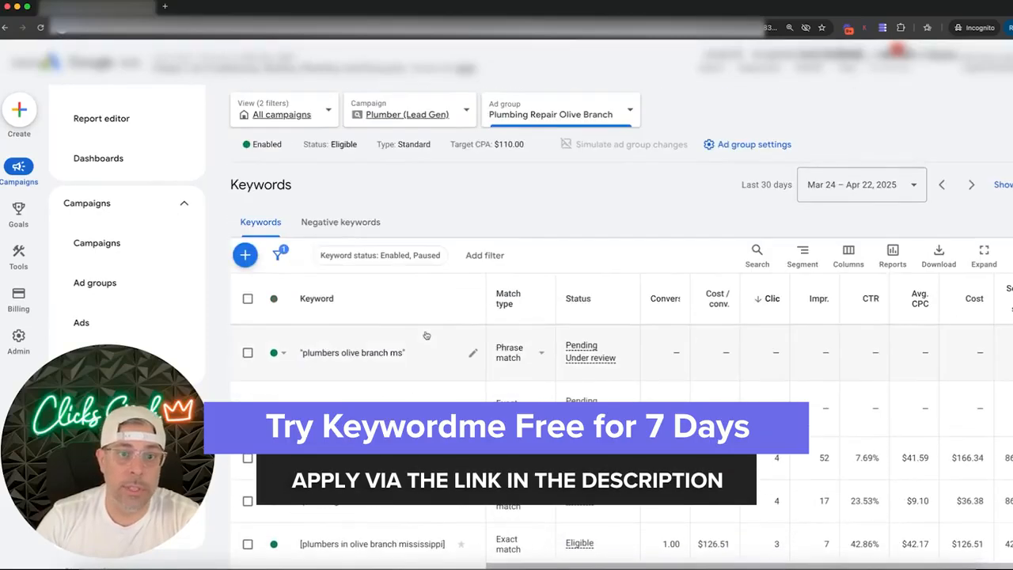